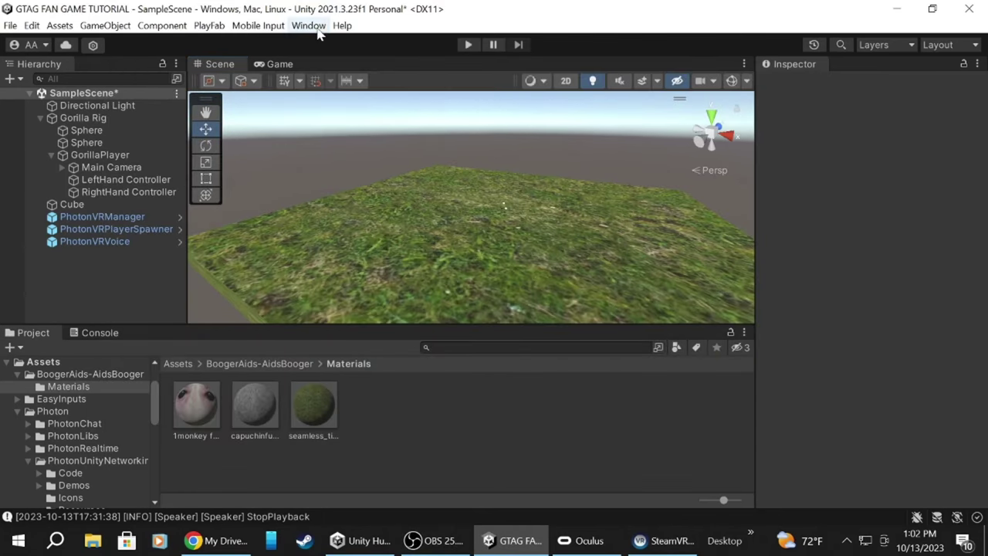
# - Install ProBuilder from the Unity Registry in Package Manager, searching 'roB'
pyautogui.click(316, 28)
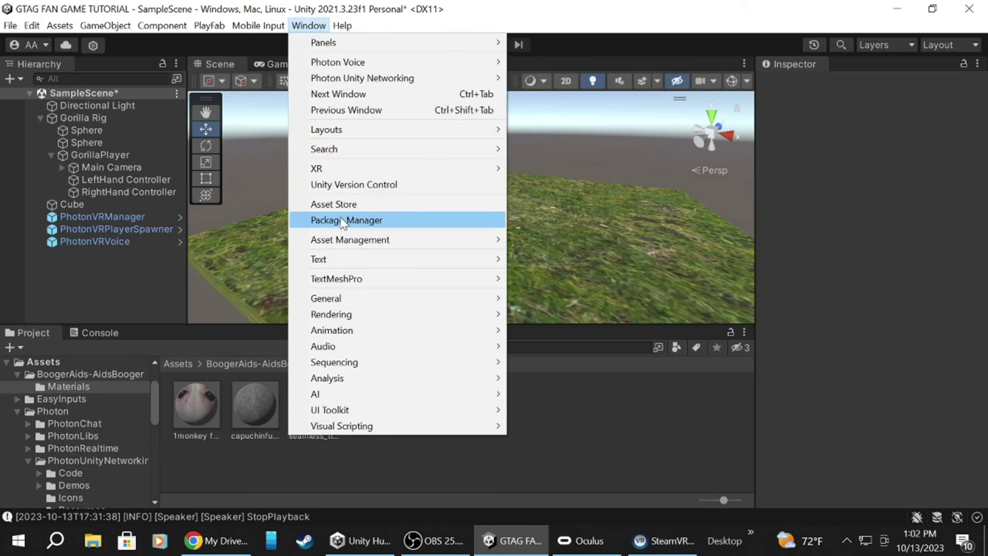
pyautogui.click(343, 221)
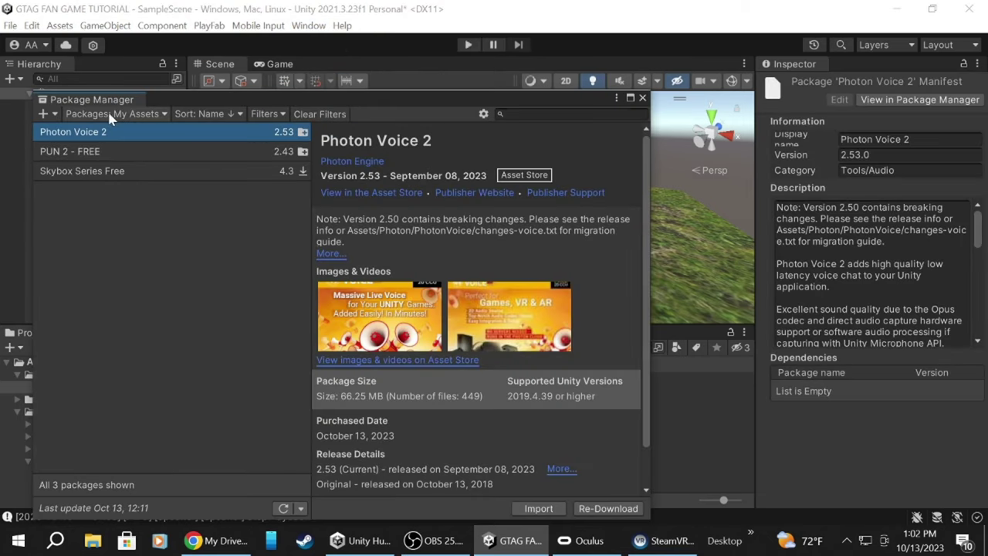
pyautogui.click(101, 116)
pyautogui.click(124, 130)
pyautogui.write('P')
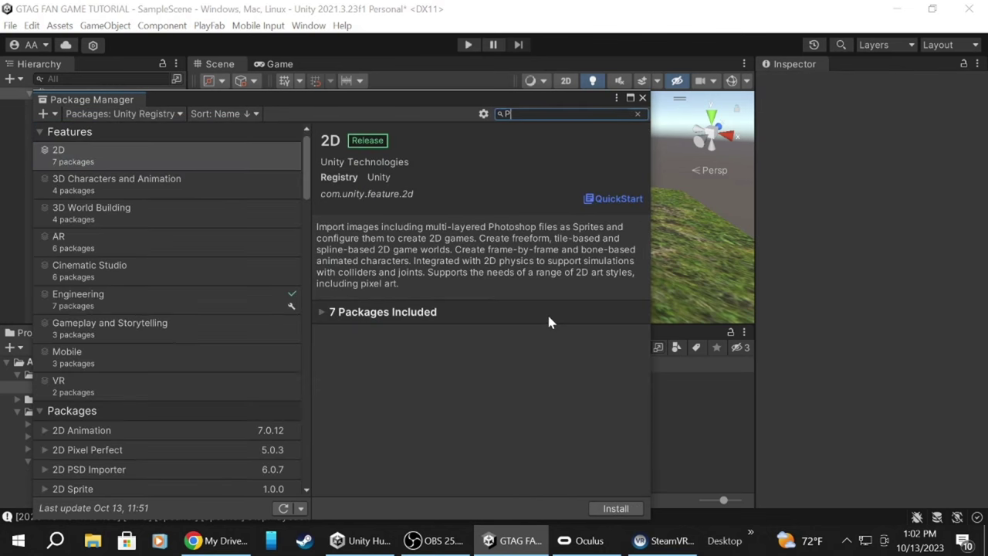
pyautogui.write('roB')
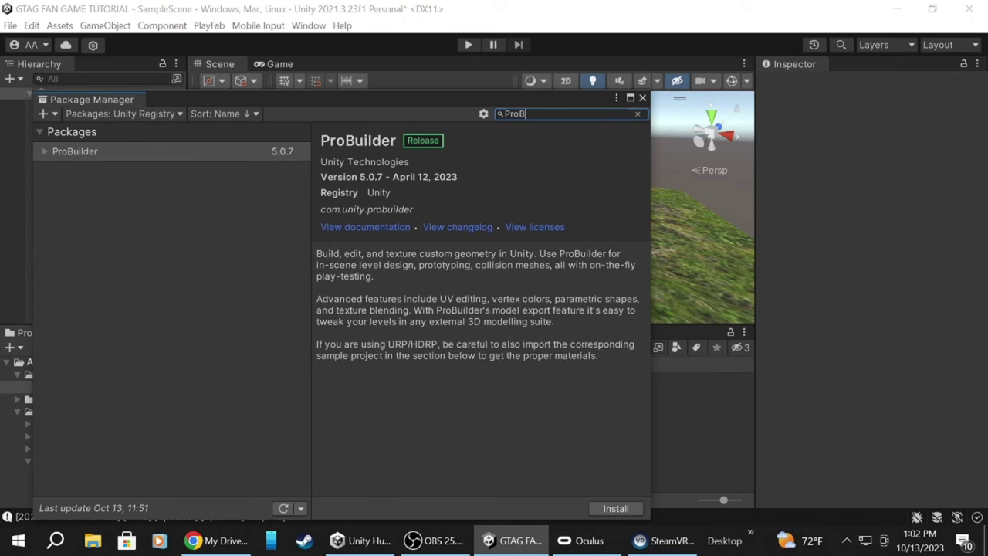
pyautogui.click(205, 157)
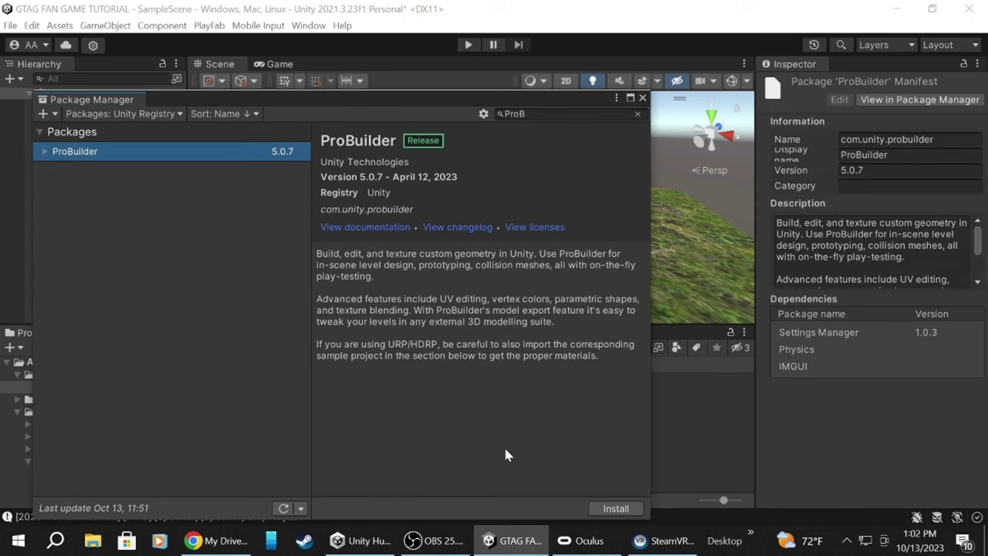
pyautogui.click(624, 508)
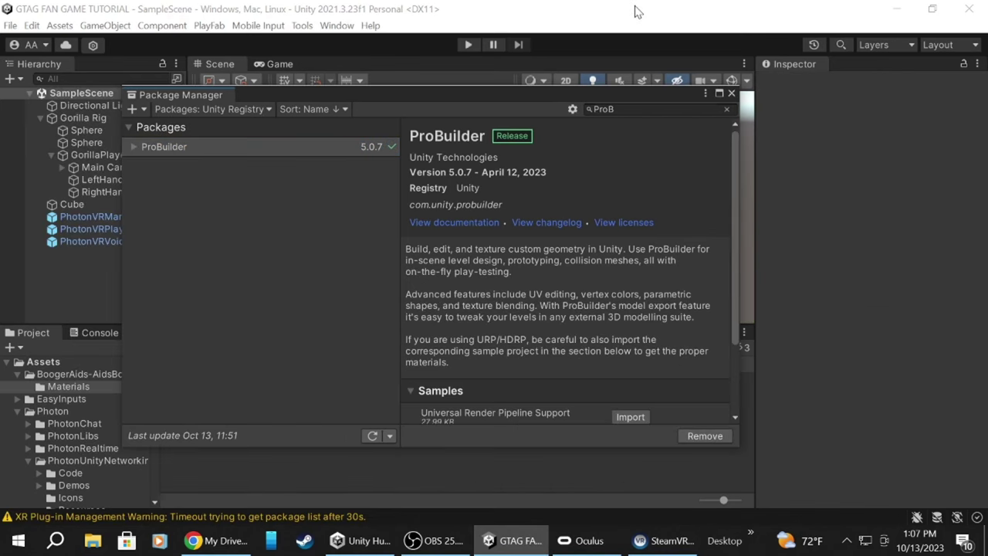
# - Close Package Manager and open the ProBuilder window from the Tools menu
pyautogui.click(732, 93)
pyautogui.scroll(-5, 570, 202)
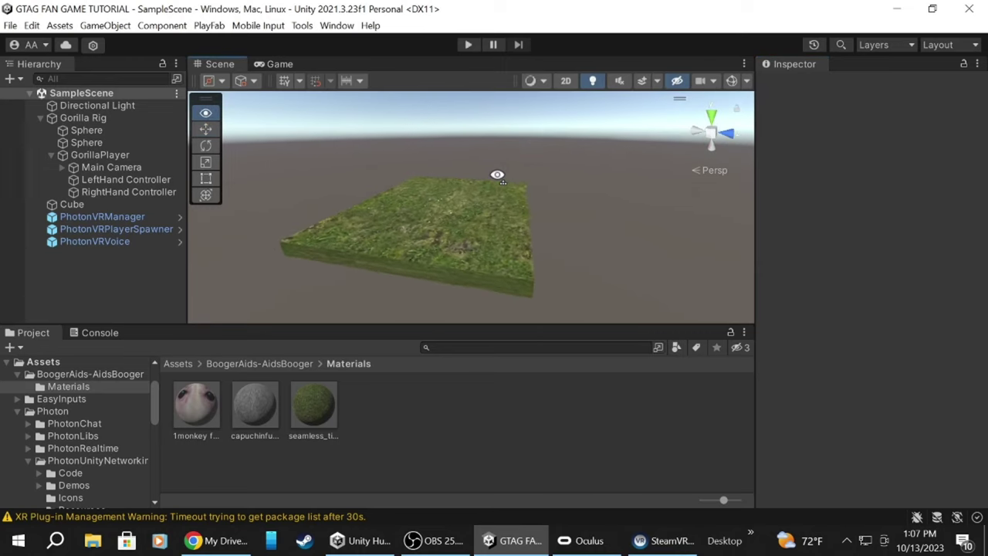
pyautogui.scroll(-5, 499, 175)
pyautogui.click(306, 27)
pyautogui.moveTo(332, 43)
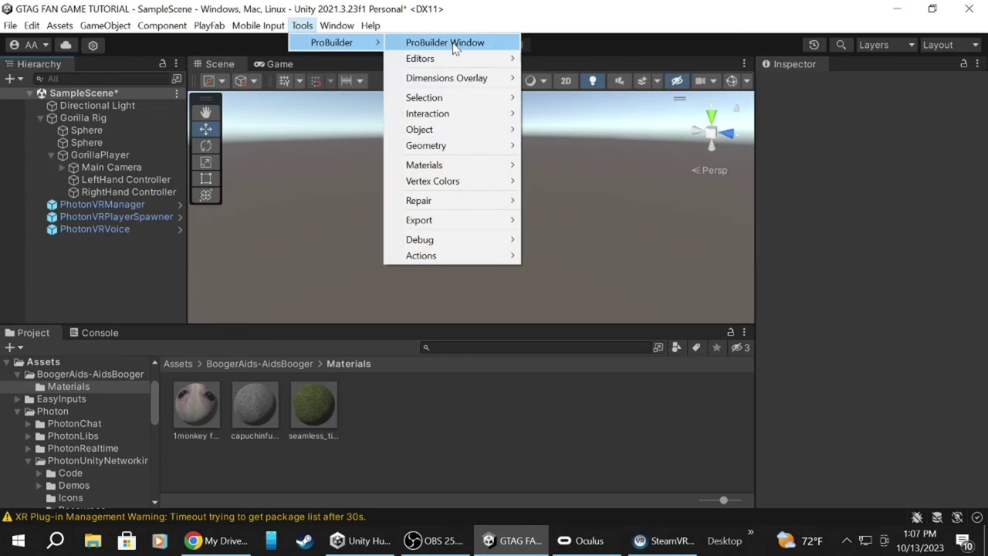
pyautogui.click(453, 42)
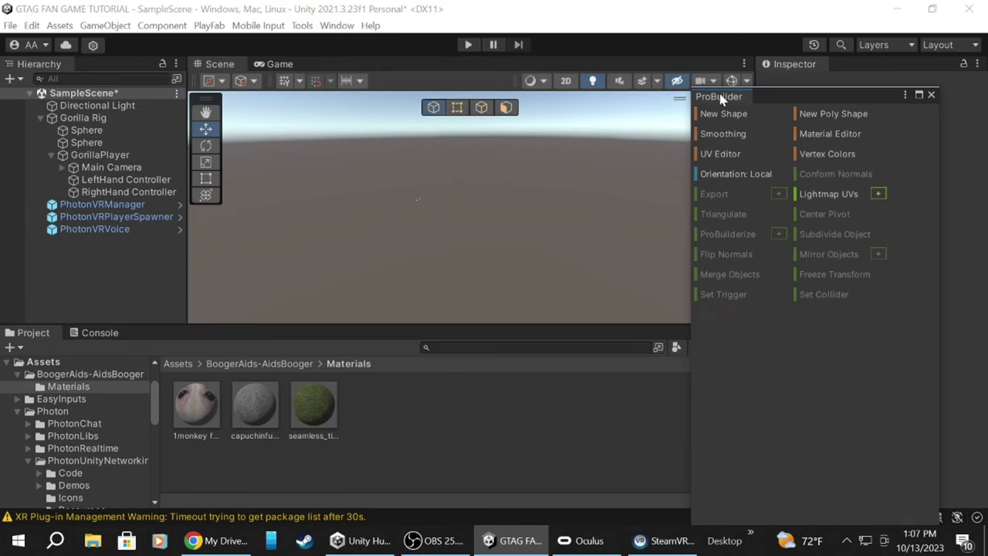
# - Dock the ProBuilder panel into the editor layout below the Inspector
pyautogui.moveTo(722, 100); pyautogui.dragTo(628, 156)
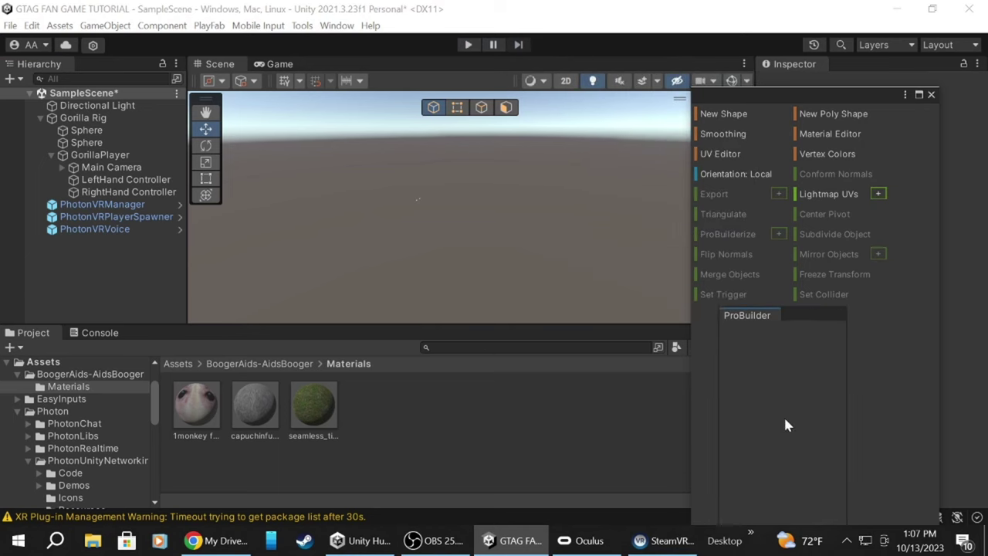
pyautogui.moveTo(573, 218); pyautogui.dragTo(950, 434)
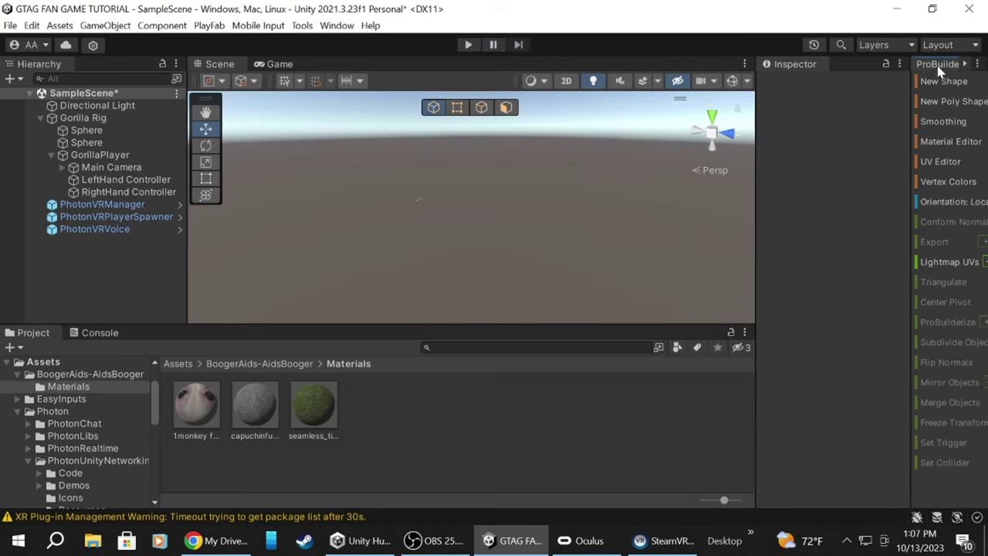
pyautogui.moveTo(941, 69); pyautogui.dragTo(813, 397)
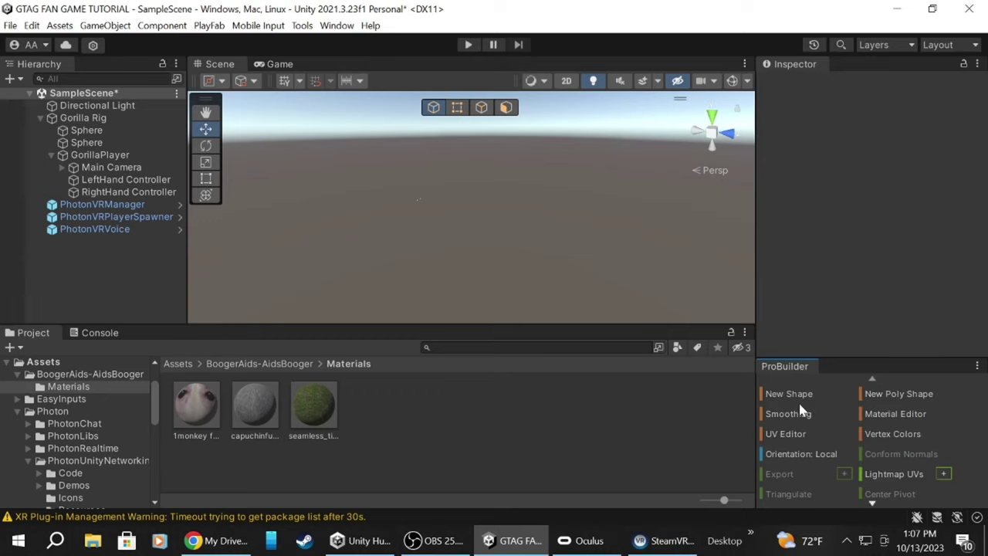
# - Draw a first ProBuilder plane in the Scene view
pyautogui.click(803, 395)
pyautogui.click(593, 244)
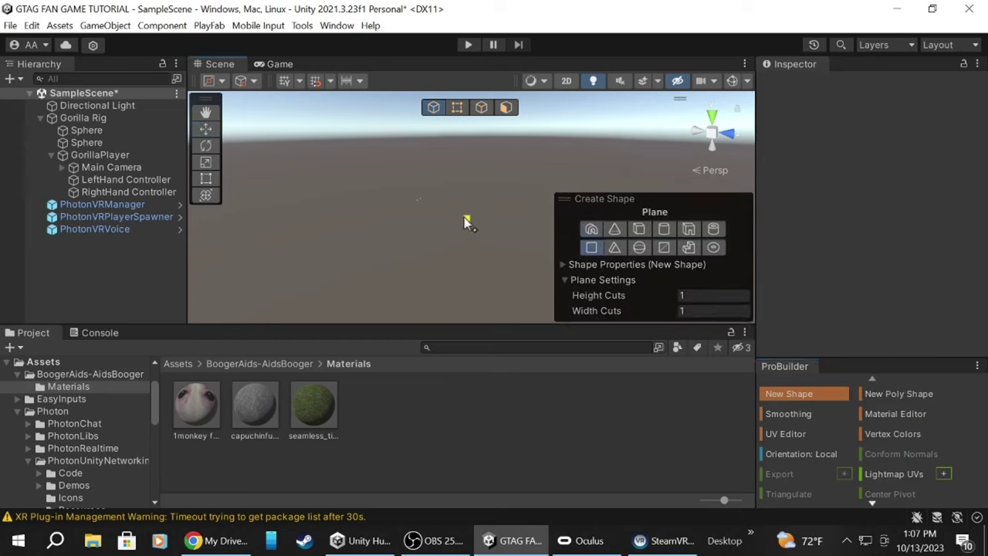
pyautogui.moveTo(464, 221)
pyautogui.mouseDown(button='right')
pyautogui.moveTo(371, 211)
pyautogui.moveTo(463, 325)
pyautogui.mouseUp(button='right')
pyautogui.moveTo(506, 257); pyautogui.dragTo(532, 262)
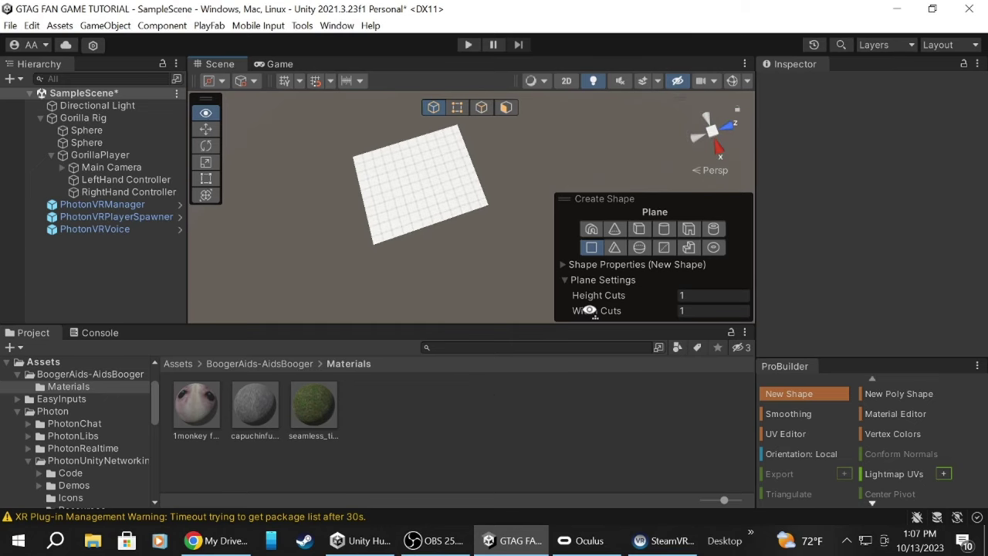
pyautogui.moveTo(503, 229)
pyautogui.mouseDown(button='right')
pyautogui.moveTo(578, 155)
pyautogui.moveTo(494, 118)
pyautogui.moveTo(519, 249)
pyautogui.moveTo(587, 232)
pyautogui.mouseUp(button='right')
# - Remove the first plane, deleting it from the Hierarchy
pyautogui.click(506, 107)
pyautogui.press('g')
pyautogui.click(506, 108)
pyautogui.click(517, 255)
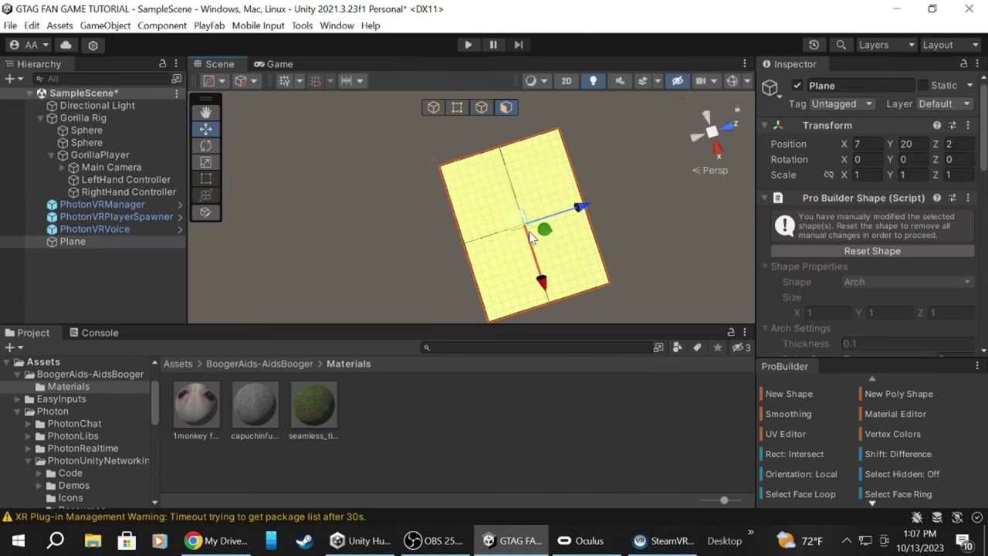
pyautogui.moveTo(452, 161); pyautogui.dragTo(673, 271)
pyautogui.press('Delete')
pyautogui.moveTo(571, 255); pyautogui.dragTo(514, 260, button='right')
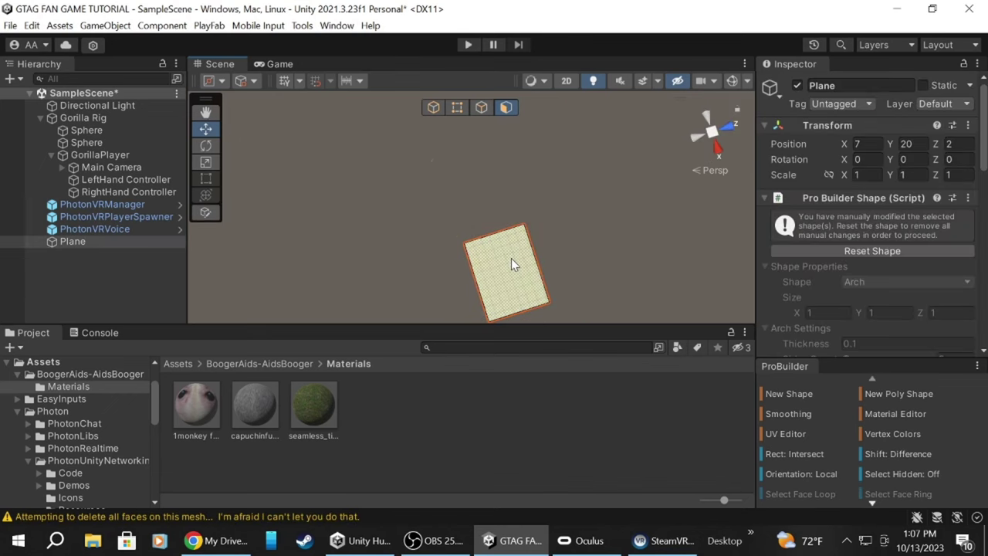
pyautogui.click(105, 242)
pyautogui.rightClick(105, 242)
# - Draw a large new ground plane across the Scene
pyautogui.click(155, 186)
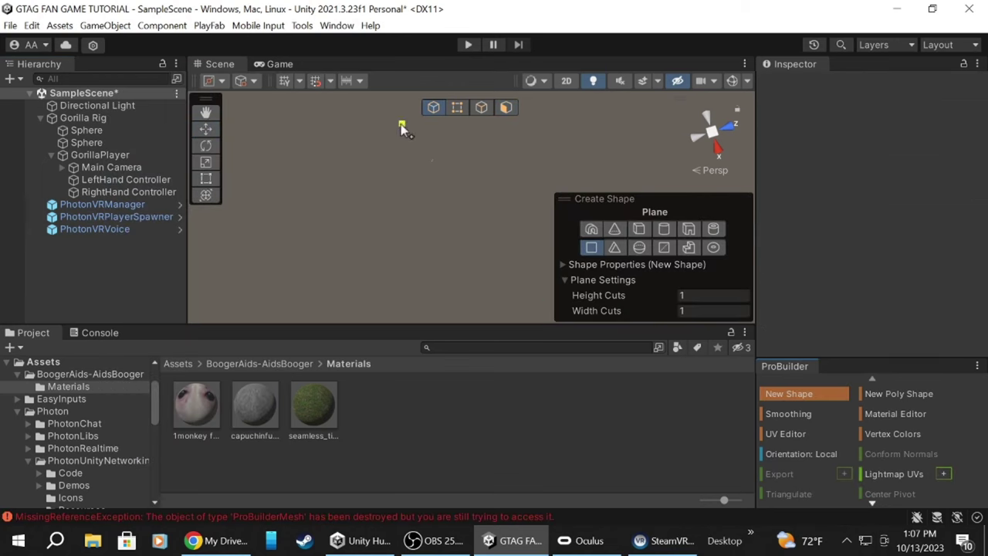
pyautogui.moveTo(390, 149)
pyautogui.mouseDown()
pyautogui.moveTo(247, 304)
pyautogui.moveTo(813, 185)
pyautogui.mouseUp()
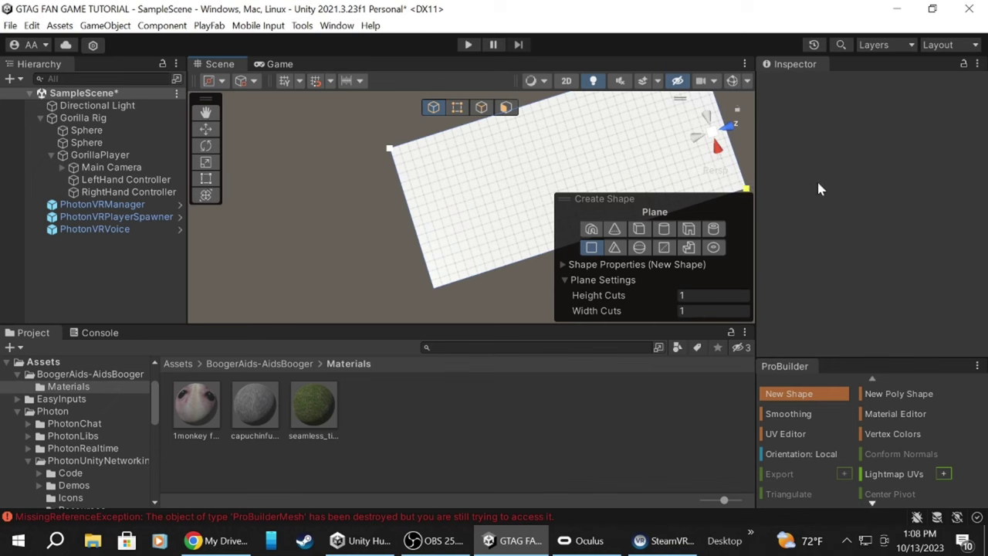
pyautogui.moveTo(813, 185); pyautogui.dragTo(844, 189)
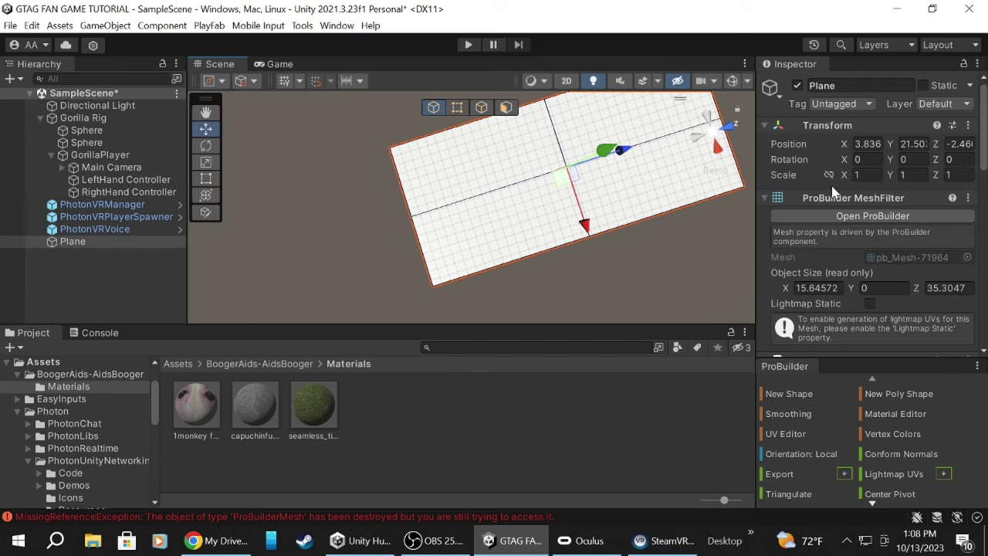
pyautogui.moveTo(540, 193)
pyautogui.keyDown('alt'); pyautogui.mouseDown()
pyautogui.moveTo(485, 194)
pyautogui.moveTo(542, 150)
pyautogui.mouseUp(); pyautogui.keyUp('alt')
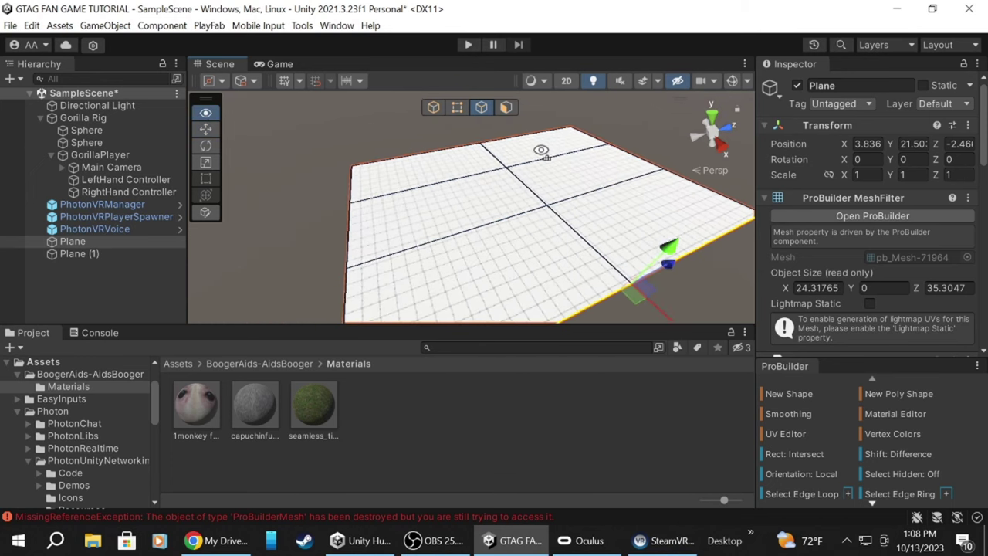
# - Scale the ground plane to about 1.37 on X, then select and frame the Gorilla Rig
pyautogui.press('r')
pyautogui.moveTo(569, 227); pyautogui.dragTo(527, 208)
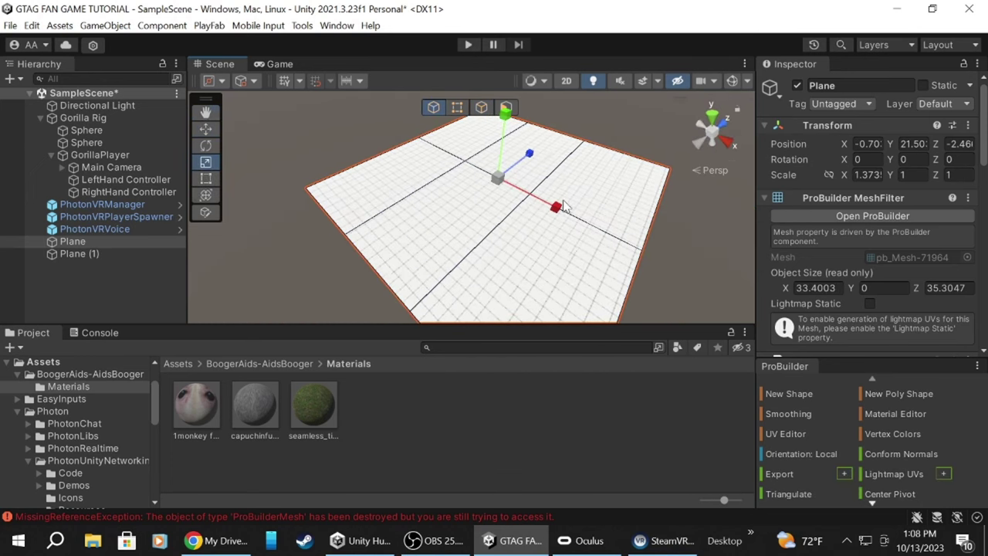
pyautogui.click(82, 117)
pyautogui.press('f')
pyautogui.press('w')
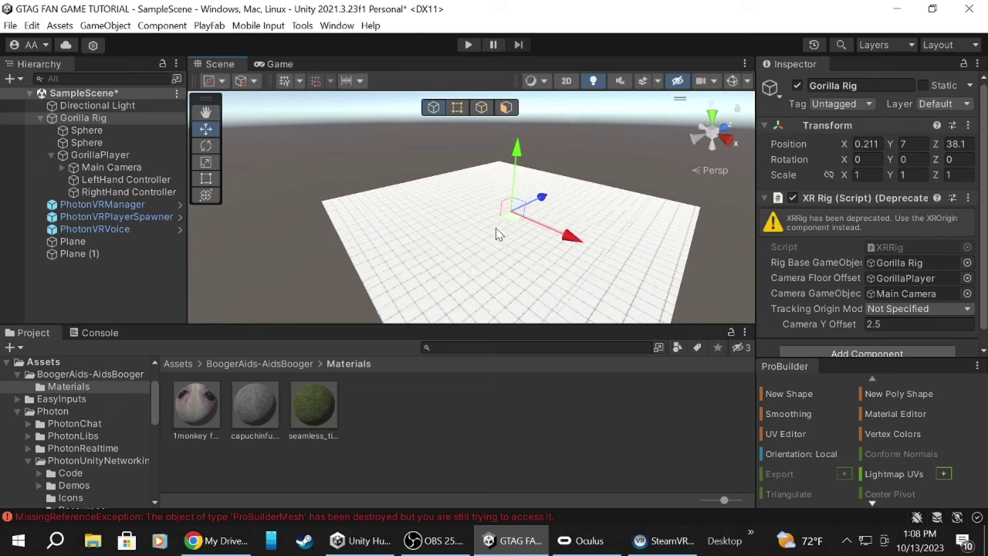
# - In vertex mode, pull the plane's corner and left-edge vertices outward
pyautogui.click(482, 107)
pyautogui.keyDown('alt'); pyautogui.moveTo(502, 154); pyautogui.dragTo(439, 193); pyautogui.keyUp('alt')
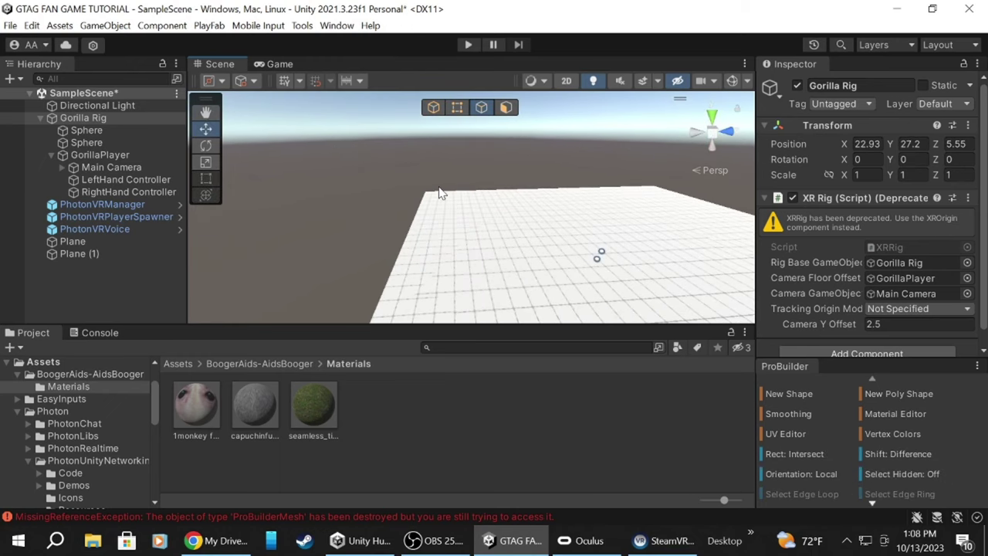
pyautogui.click(457, 107)
pyautogui.click(477, 193)
pyautogui.click(485, 218)
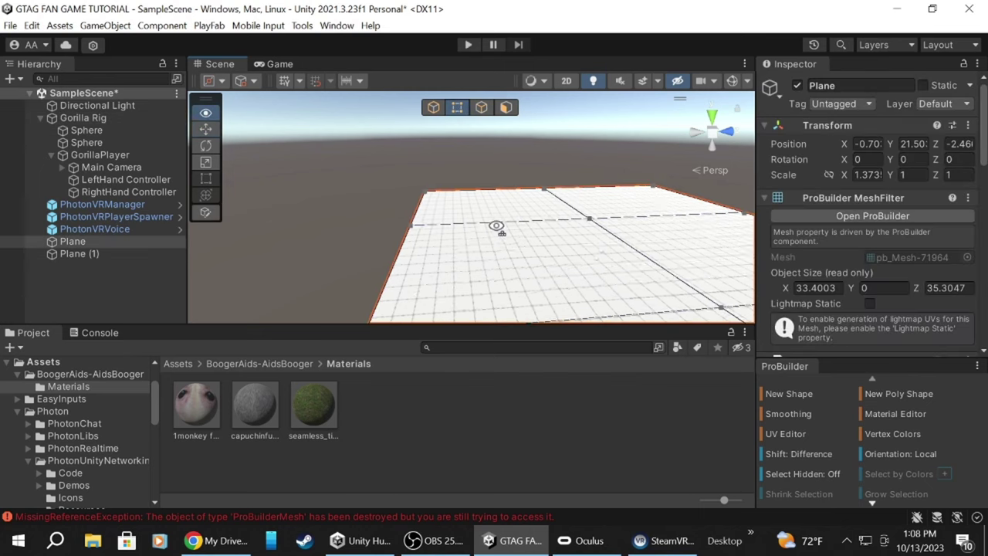
pyautogui.keyDown('alt'); pyautogui.moveTo(539, 240); pyautogui.dragTo(553, 240); pyautogui.keyUp('alt')
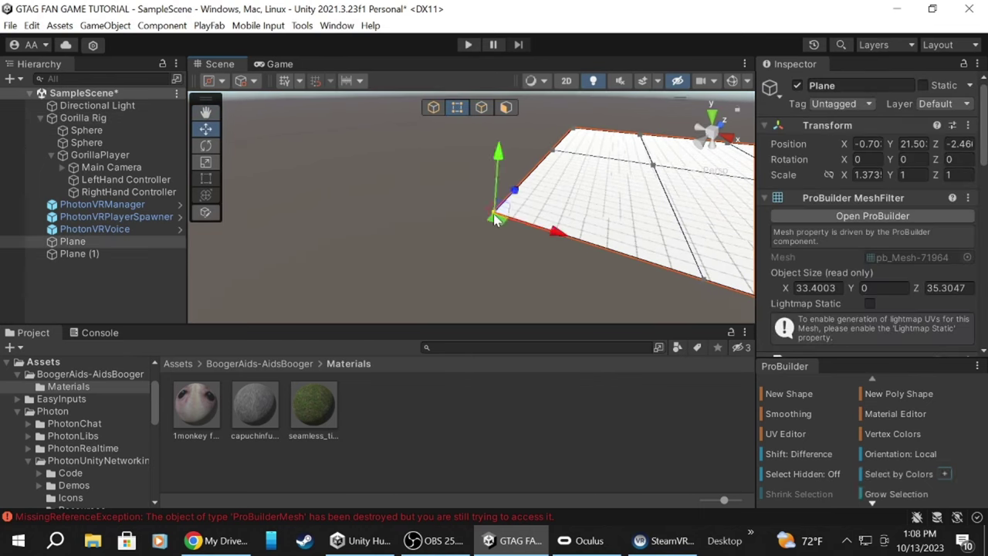
pyautogui.moveTo(494, 219); pyautogui.dragTo(545, 198)
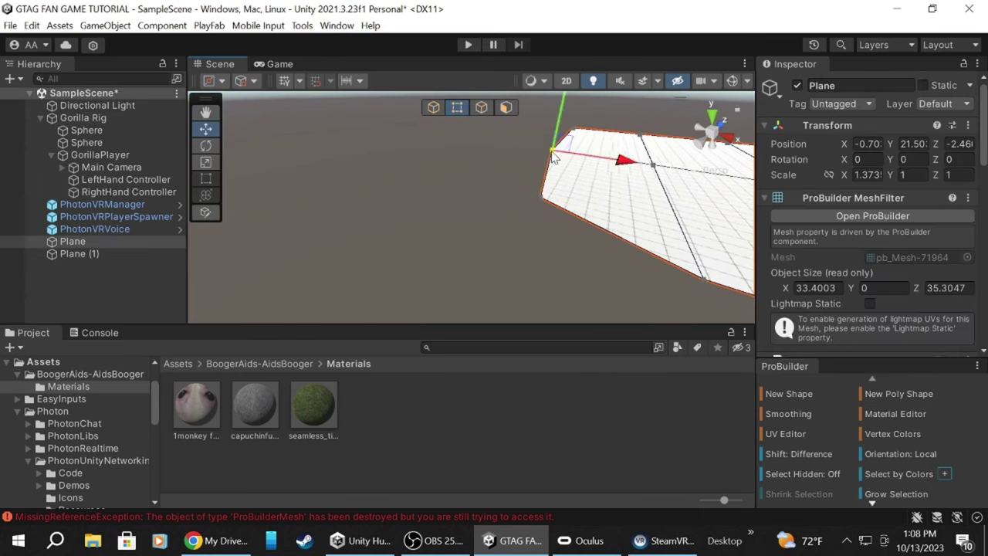
pyautogui.keyDown('alt'); pyautogui.moveTo(560, 154); pyautogui.dragTo(487, 252); pyautogui.keyUp('alt')
pyautogui.moveTo(481, 219)
pyautogui.mouseDown()
pyautogui.moveTo(461, 214)
pyautogui.moveTo(463, 198)
pyautogui.mouseUp()
# - Drag the top and right corner vertices outward into an irregular outline
pyautogui.click(545, 174)
pyautogui.moveTo(530, 171); pyautogui.dragTo(517, 167)
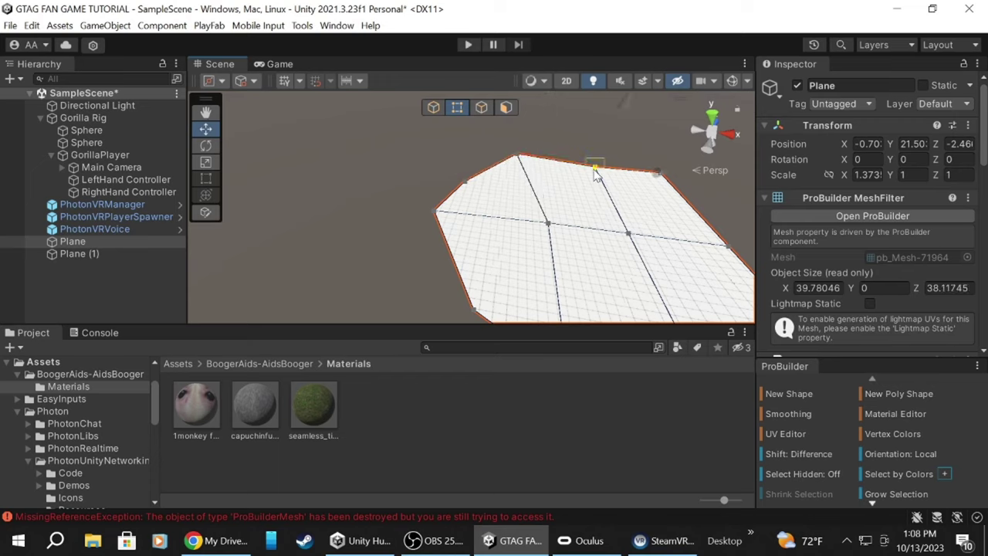
pyautogui.moveTo(598, 172); pyautogui.dragTo(614, 170)
pyautogui.hotkey('ctrl', 'z')
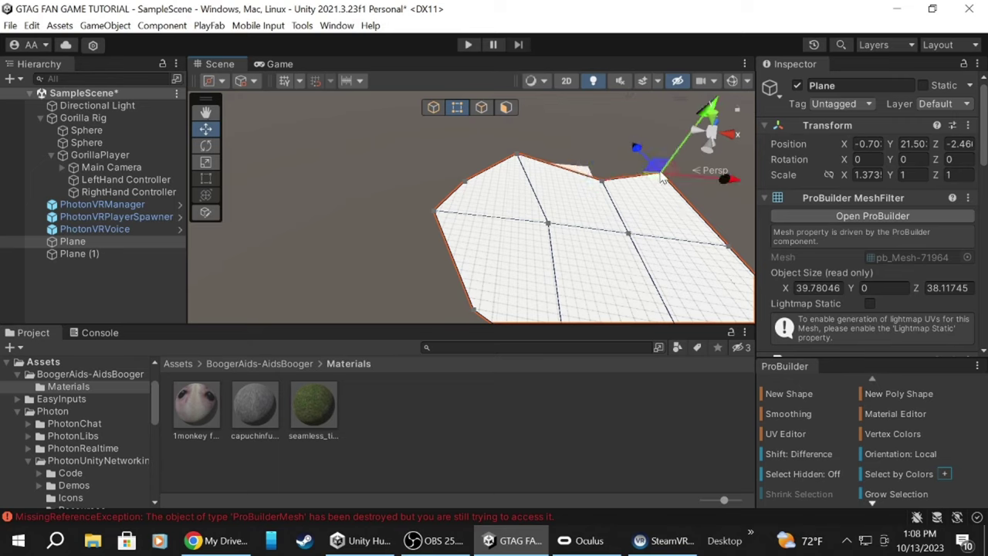
pyautogui.moveTo(658, 182); pyautogui.dragTo(695, 185)
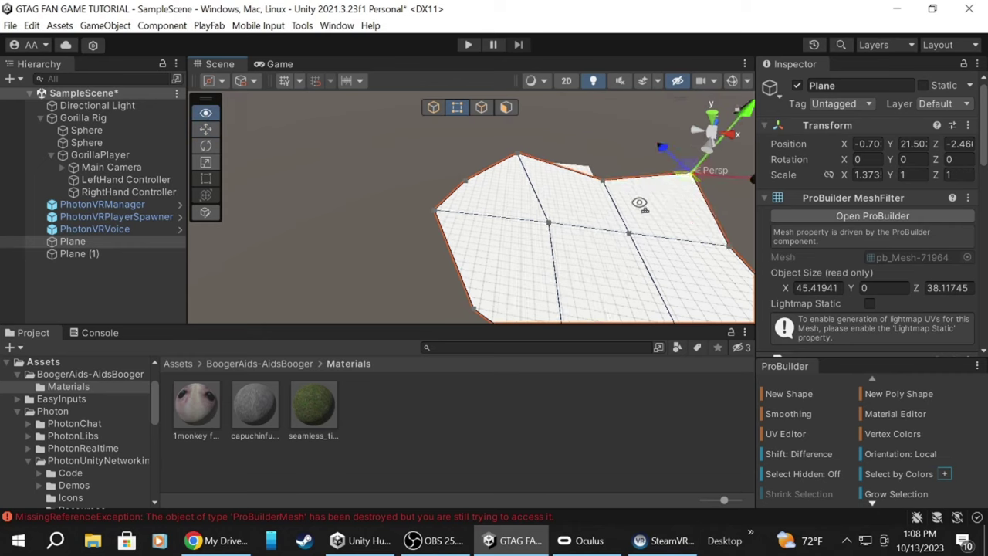
pyautogui.moveTo(640, 206)
pyautogui.keyDown('alt'); pyautogui.mouseDown()
pyautogui.moveTo(619, 197)
pyautogui.moveTo(546, 233)
pyautogui.moveTo(595, 265)
pyautogui.moveTo(642, 262)
pyautogui.mouseUp(); pyautogui.keyUp('alt')
pyautogui.click(618, 193)
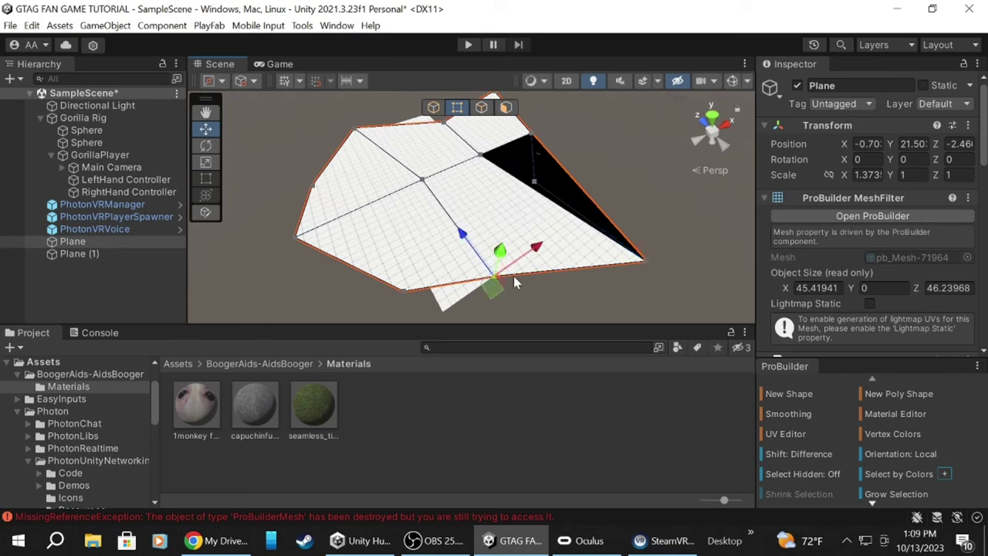
pyautogui.moveTo(498, 287); pyautogui.dragTo(519, 199)
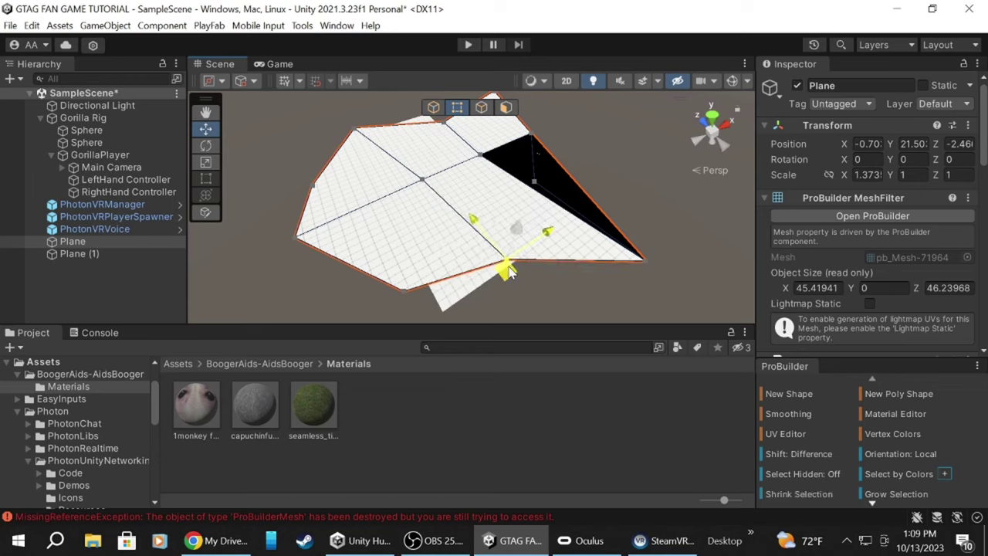
# - Delete Plane (1) via the Hierarchy and reselect the ground plane in vertex mode
pyautogui.click(507, 108)
pyautogui.click(447, 247)
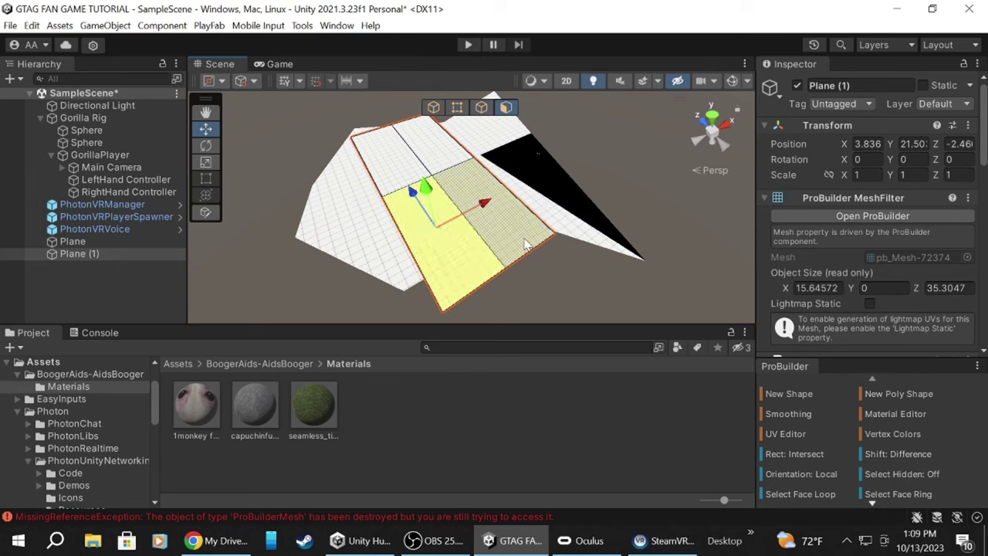
pyautogui.keyDown('shift'); pyautogui.click(525, 244); pyautogui.keyUp('shift')
pyautogui.click(104, 255)
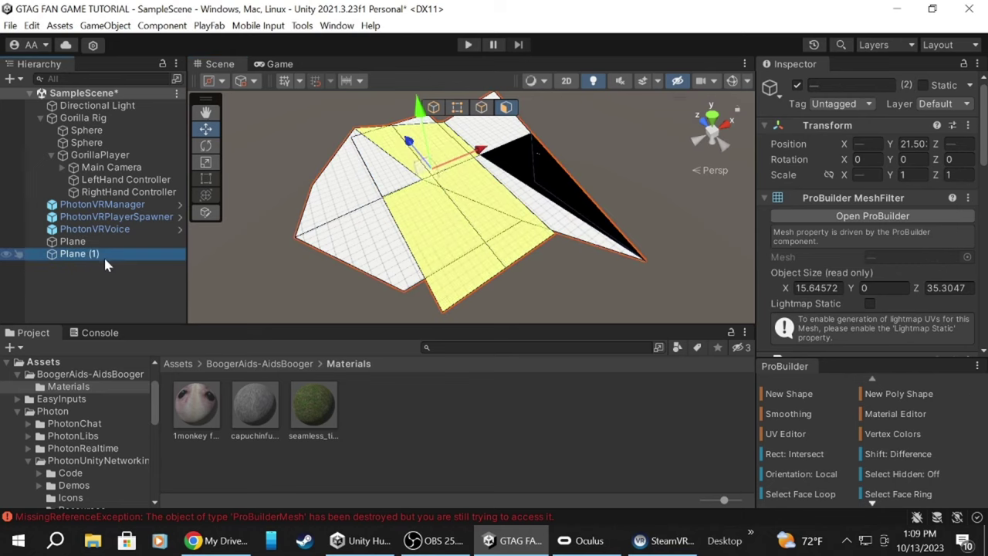
pyautogui.rightClick(105, 261)
pyautogui.click(197, 180)
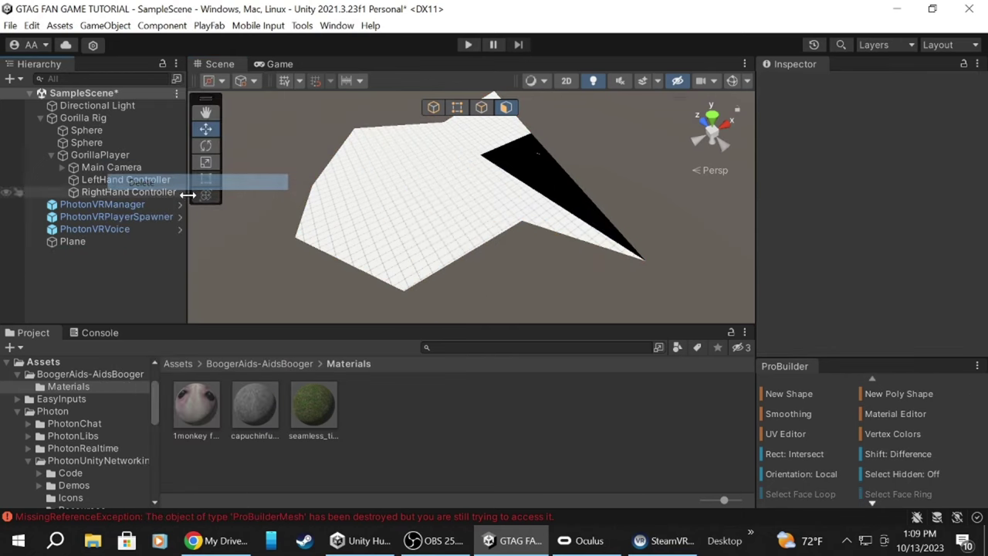
pyautogui.click(462, 107)
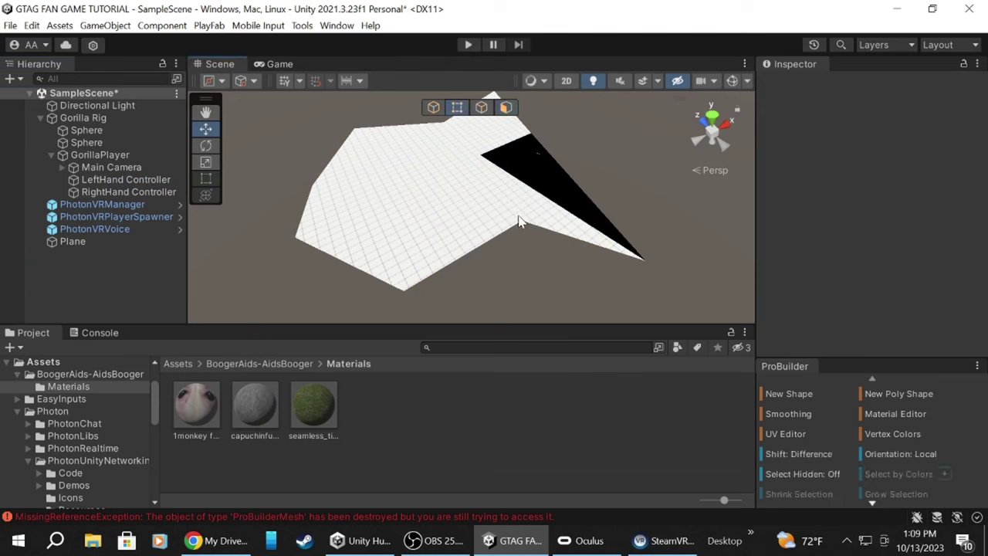
pyautogui.click(519, 222)
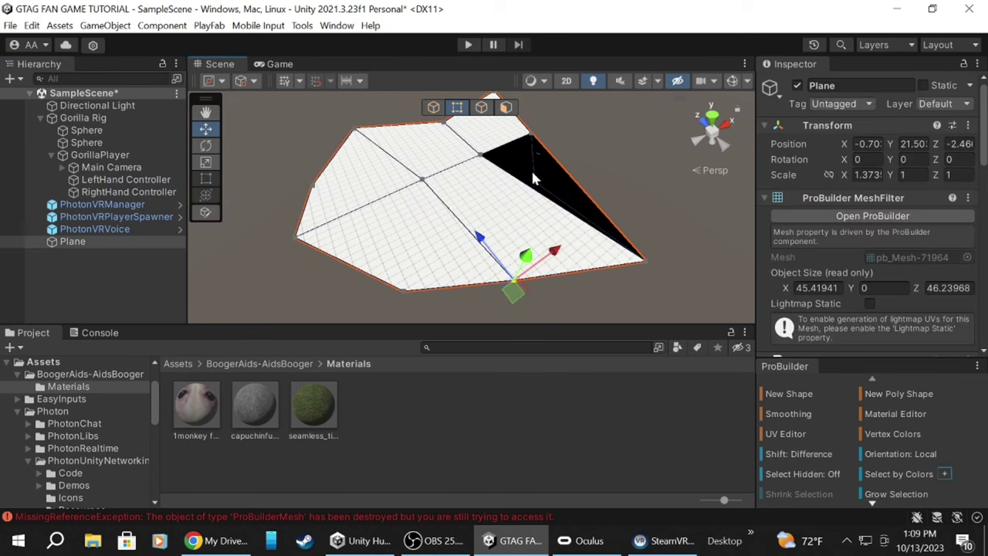
# - Unfold the folded corner, then extrude the plane's border edge loop upward into walls
pyautogui.click(532, 135)
pyautogui.moveTo(531, 136); pyautogui.dragTo(601, 160)
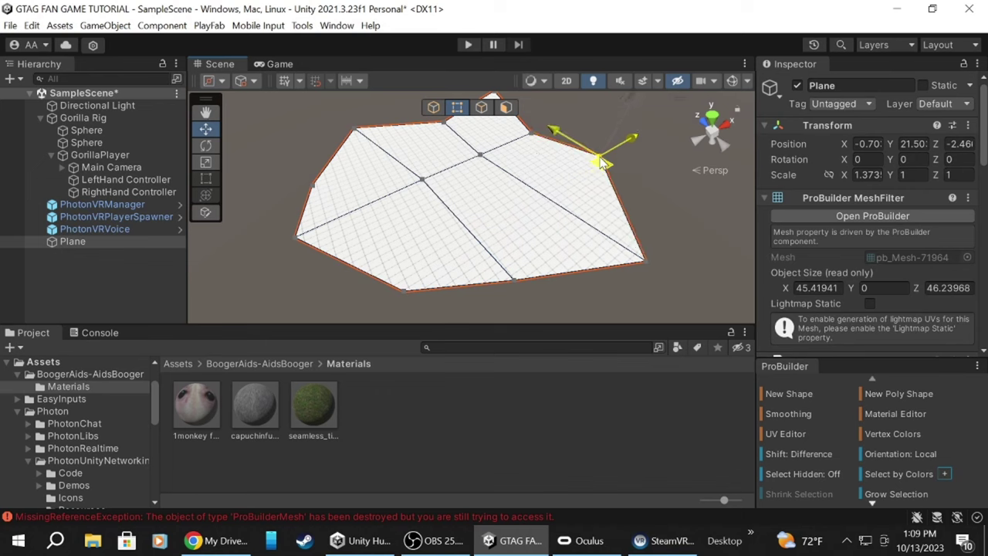
pyautogui.click(480, 108)
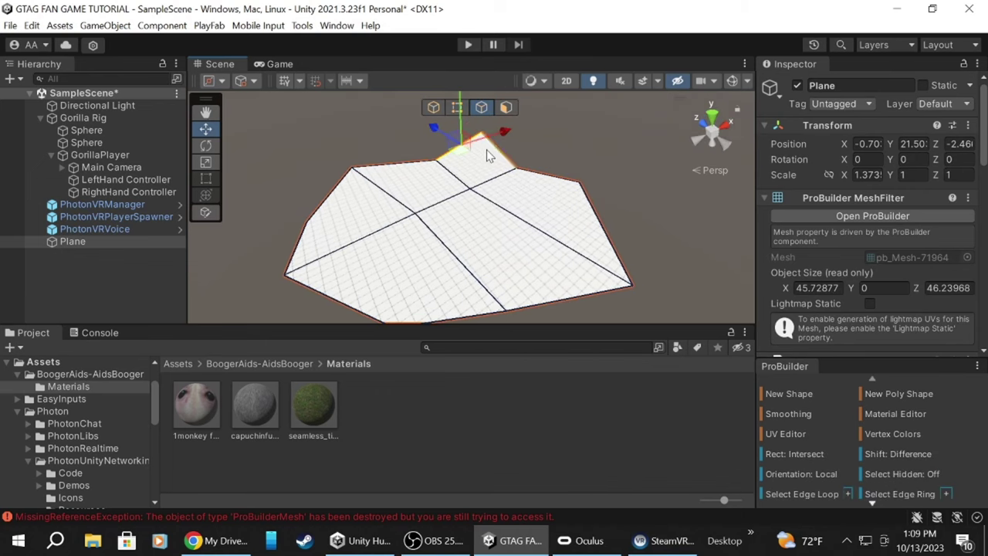
pyautogui.doubleClick(477, 318)
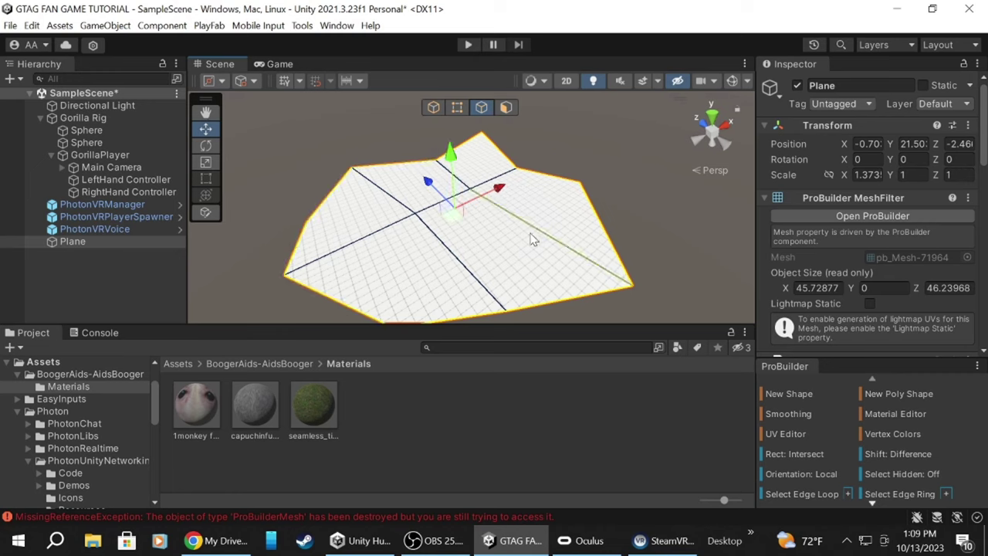
pyautogui.hotkey('ctrl', 'e')
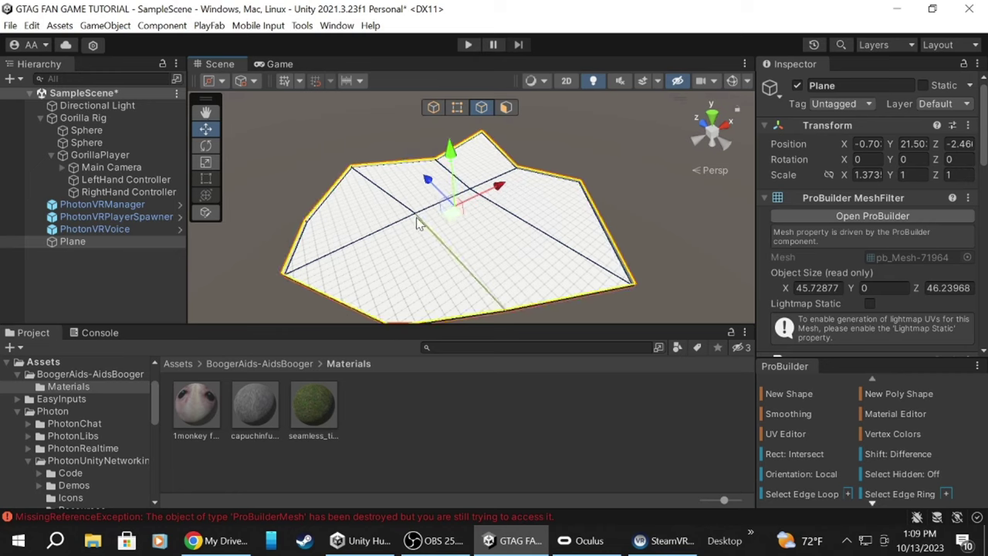
pyautogui.moveTo(496, 210)
pyautogui.keyDown('alt'); pyautogui.mouseDown()
pyautogui.moveTo(423, 174)
pyautogui.moveTo(477, 183)
pyautogui.moveTo(457, 53)
pyautogui.mouseUp(); pyautogui.keyUp('alt')
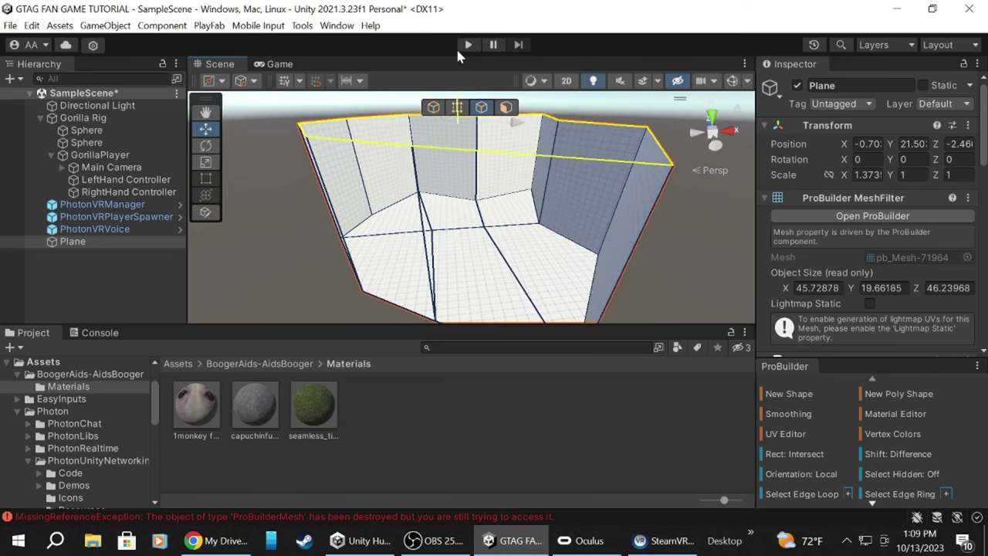
pyautogui.moveTo(432, 185)
pyautogui.keyDown('alt'); pyautogui.mouseDown()
pyautogui.moveTo(425, 175)
pyautogui.moveTo(476, 176)
pyautogui.moveTo(417, 187)
pyautogui.mouseUp(); pyautogui.keyUp('alt')
# - Make the walls taller and spread a wide rim outward around their top
pyautogui.scroll(3, 384, 188)
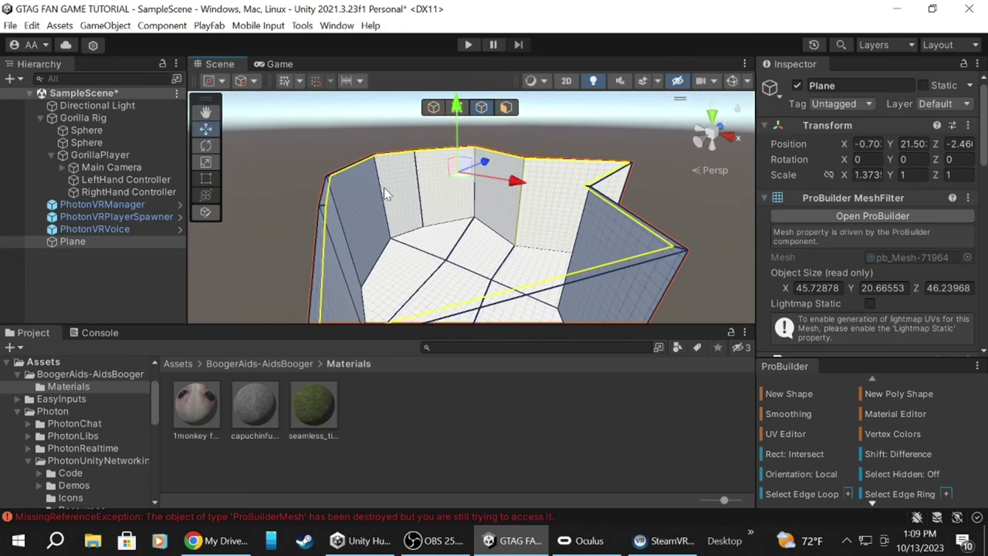
pyautogui.press('r')
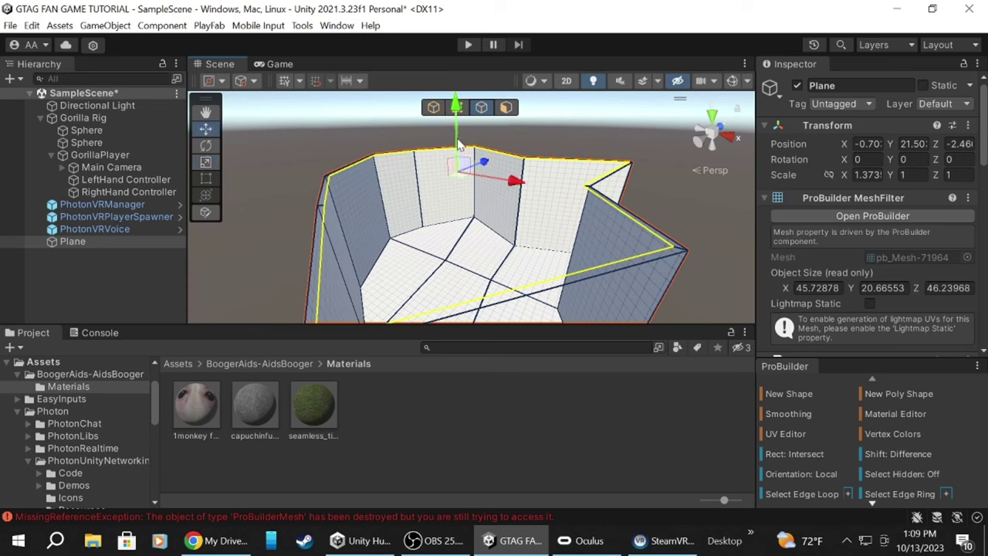
pyautogui.moveTo(458, 145); pyautogui.dragTo(462, 111)
pyautogui.keyDown('alt'); pyautogui.moveTo(465, 167); pyautogui.dragTo(480, 266); pyautogui.keyUp('alt')
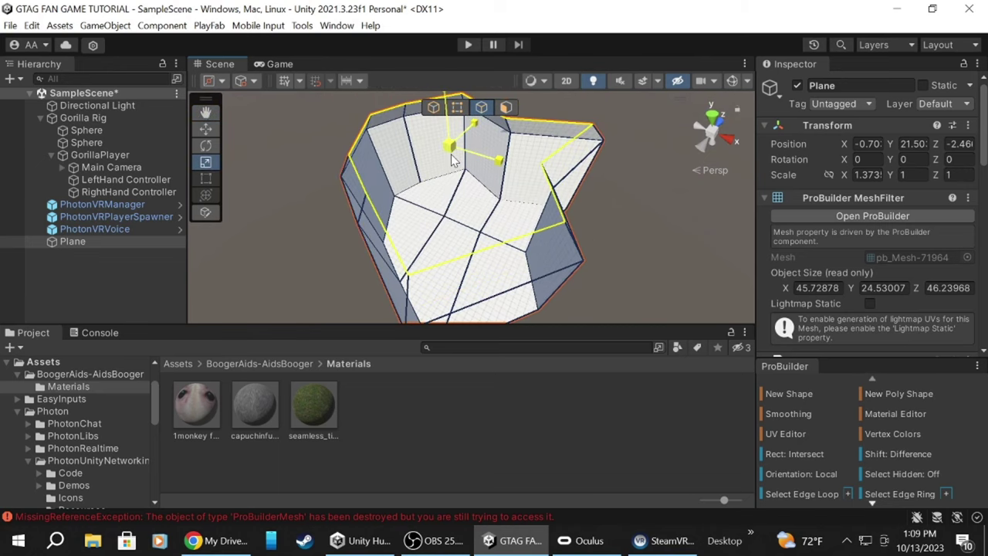
pyautogui.moveTo(454, 160)
pyautogui.keyDown('alt'); pyautogui.mouseDown()
pyautogui.moveTo(493, 162)
pyautogui.moveTo(456, 109)
pyautogui.mouseUp(); pyautogui.keyUp('alt')
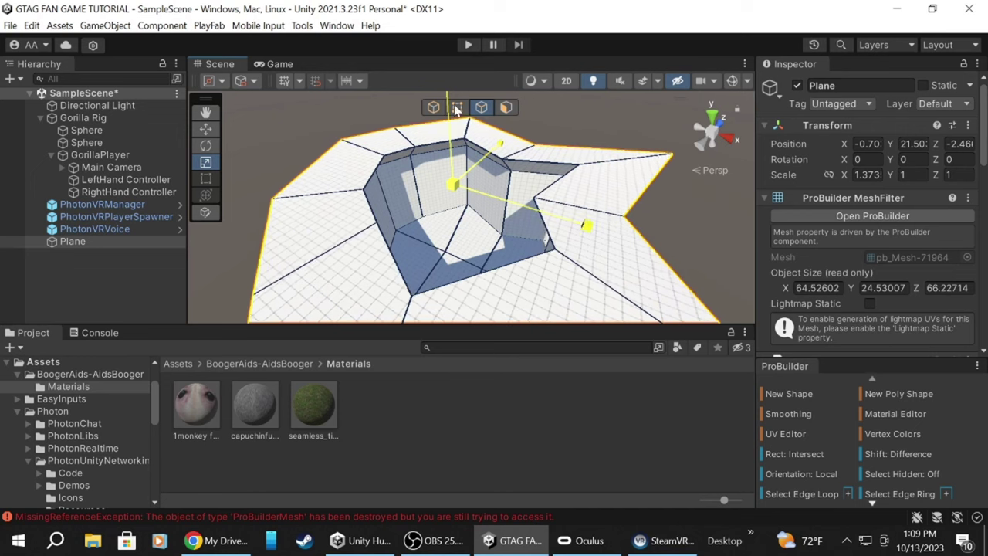
pyautogui.press('w')
pyautogui.moveTo(464, 217)
pyautogui.keyDown('alt'); pyautogui.mouseDown()
pyautogui.moveTo(522, 245)
pyautogui.moveTo(201, 342)
pyautogui.mouseUp(); pyautogui.keyUp('alt')
# - Apply the green grass texture from the BoogerAids-AidsBooger folder to the Plane
pyautogui.click(258, 364)
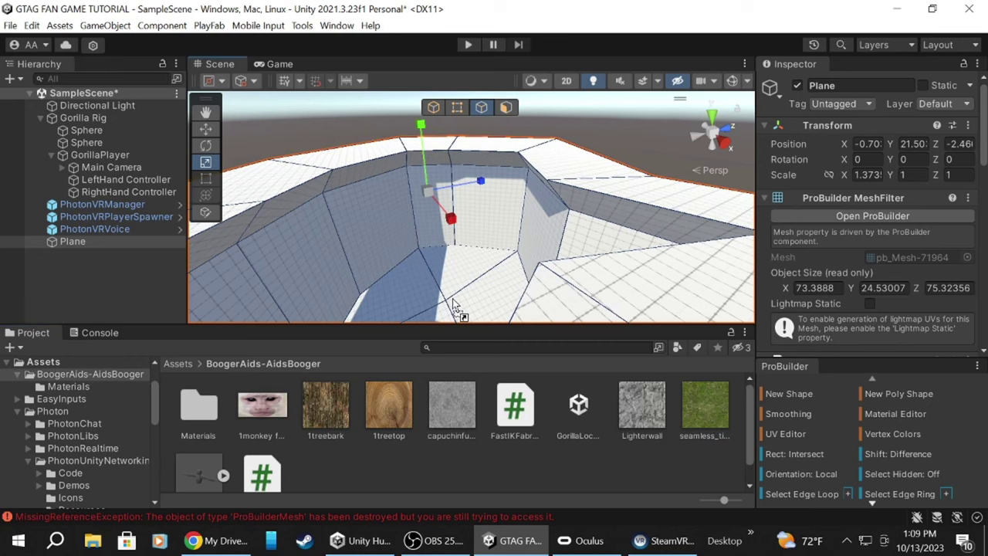
pyautogui.moveTo(687, 417)
pyautogui.mouseDown()
pyautogui.moveTo(494, 278)
pyautogui.moveTo(551, 279)
pyautogui.mouseUp()
pyautogui.moveTo(606, 350); pyautogui.dragTo(337, 419)
pyautogui.moveTo(348, 254); pyautogui.dragTo(295, 236, button='right')
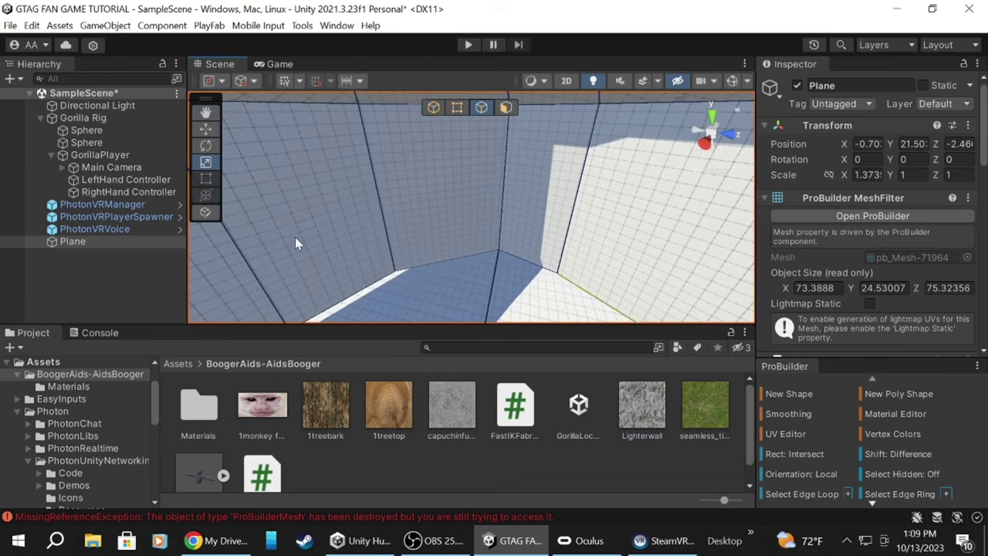
pyautogui.scroll(-1, 243, 393)
pyautogui.scroll(1, 242, 393)
# - In Face mode, select the pit's left wall face
pyautogui.moveTo(343, 203); pyautogui.dragTo(512, 112, button='right')
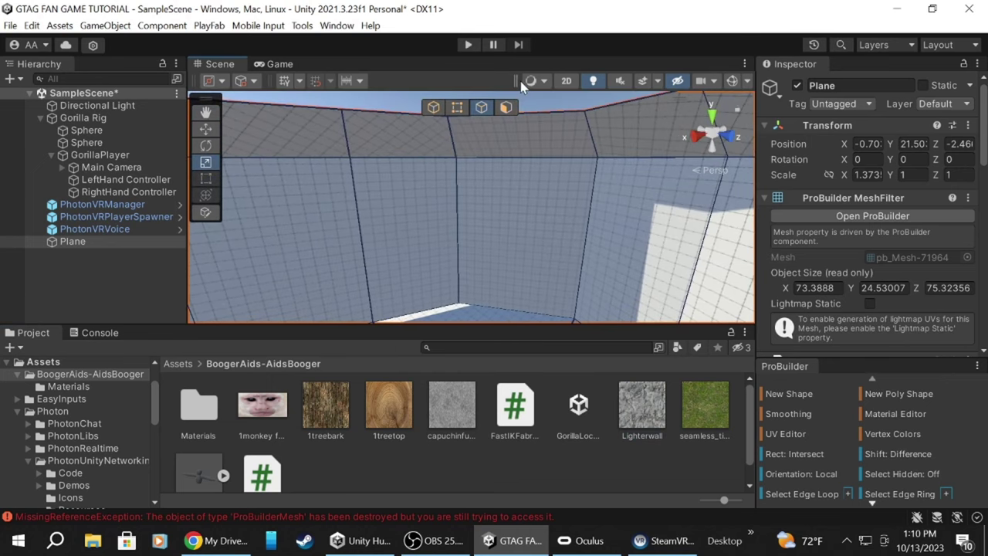
pyautogui.click(505, 107)
pyautogui.moveTo(463, 193); pyautogui.dragTo(298, 213, button='right')
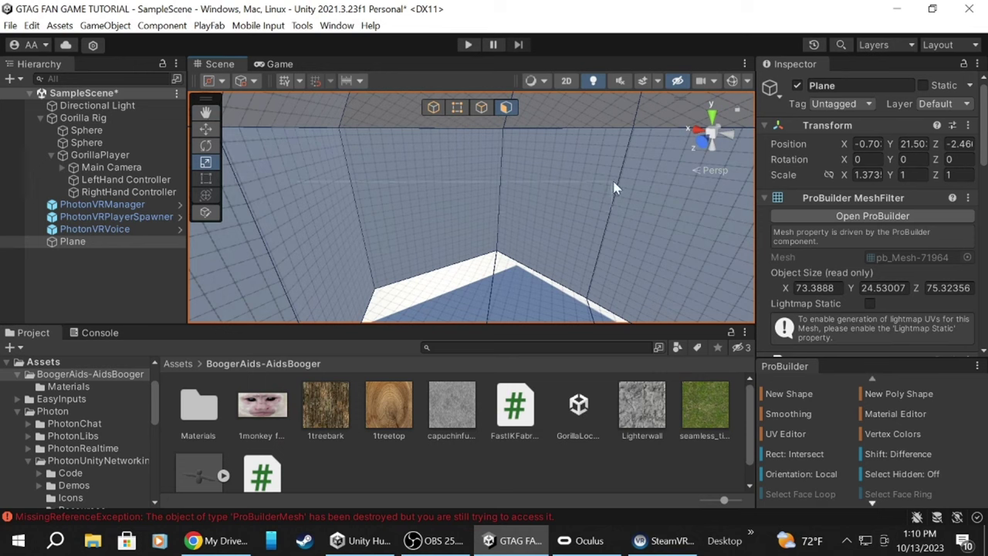
pyautogui.click(297, 212)
pyautogui.moveTo(472, 198); pyautogui.dragTo(309, 201, button='right')
# - Select all surrounding wall faces and detach them into a separate object
pyautogui.moveTo(85, 196); pyautogui.dragTo(510, 192, button='right')
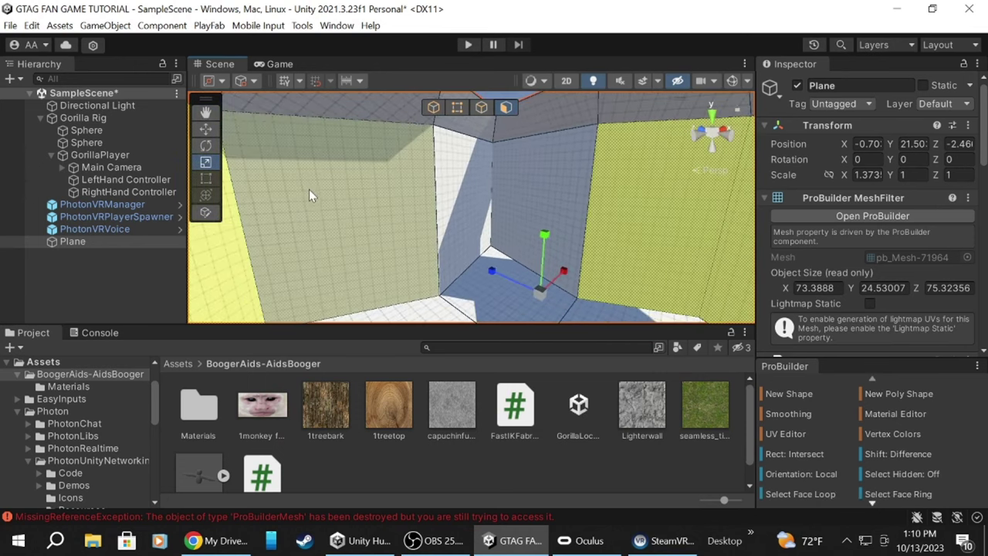
pyautogui.doubleClick(570, 231)
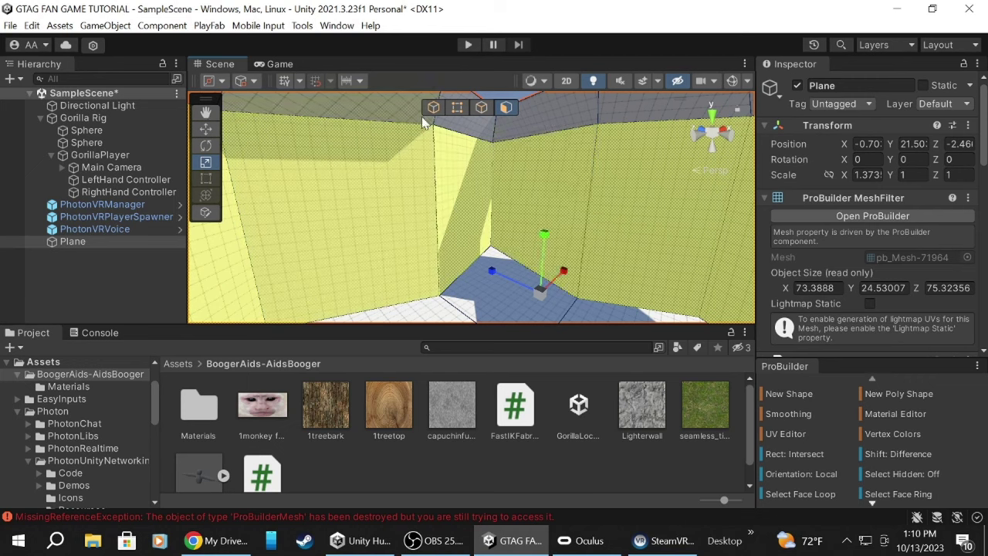
pyautogui.moveTo(567, 122)
pyautogui.mouseDown(button='right')
pyautogui.moveTo(592, 154)
pyautogui.moveTo(643, 176)
pyautogui.moveTo(471, 123)
pyautogui.moveTo(73, 181)
pyautogui.moveTo(575, 176)
pyautogui.mouseUp(button='right')
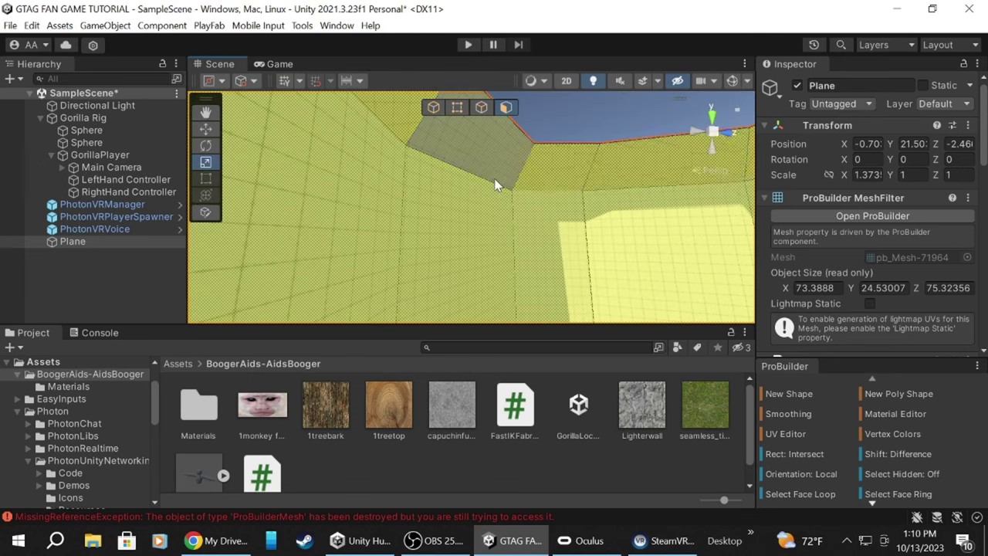
pyautogui.press('f')
pyautogui.scroll(-4, 911, 461)
pyautogui.scroll(-2, 912, 461)
pyautogui.click(892, 459)
# - Apply the Lighterwall stone material from the Materials folder to the walls
pyautogui.moveTo(478, 255); pyautogui.dragTo(564, 374, button='right')
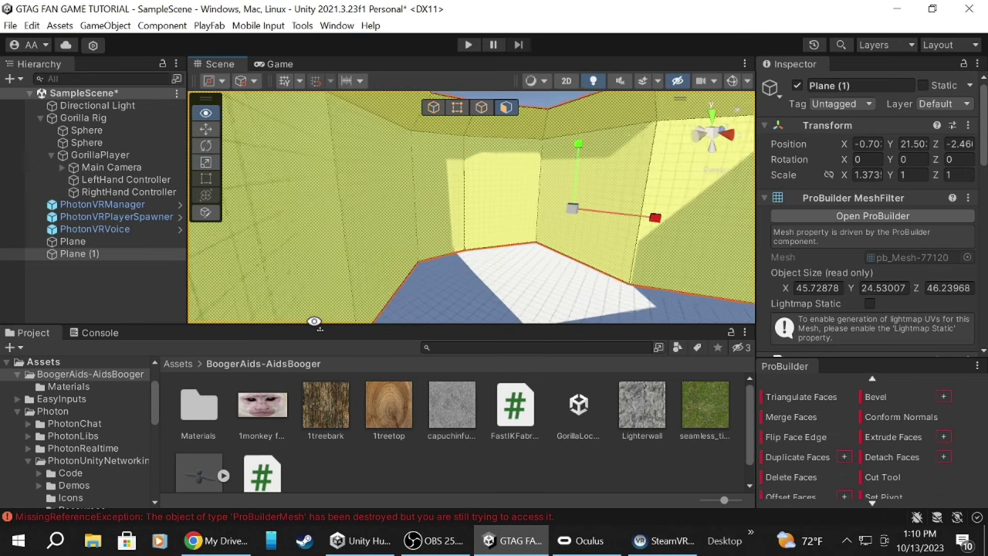
pyautogui.moveTo(638, 407); pyautogui.dragTo(605, 363)
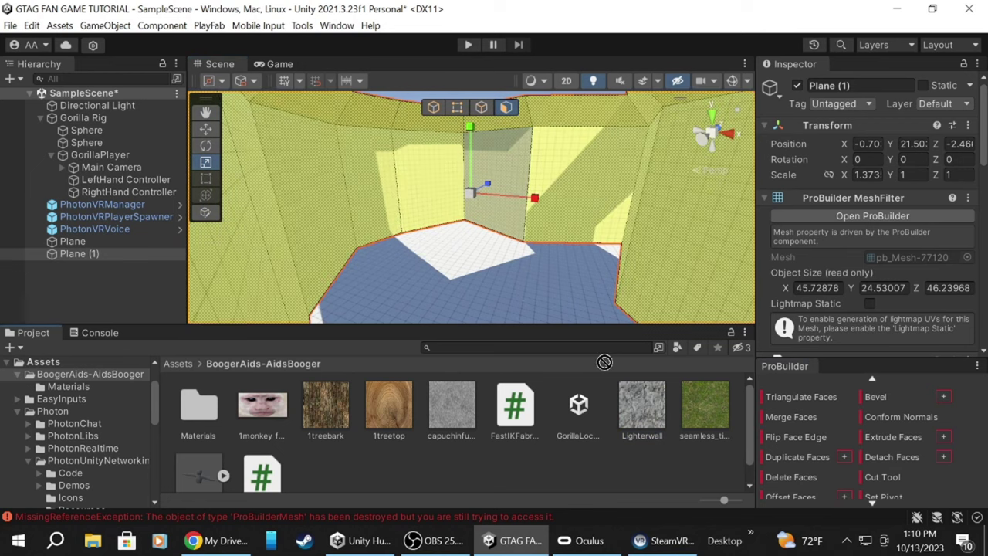
pyautogui.doubleClick(199, 407)
pyautogui.moveTo(313, 406)
pyautogui.mouseDown()
pyautogui.moveTo(322, 429)
pyautogui.moveTo(336, 251)
pyautogui.mouseUp()
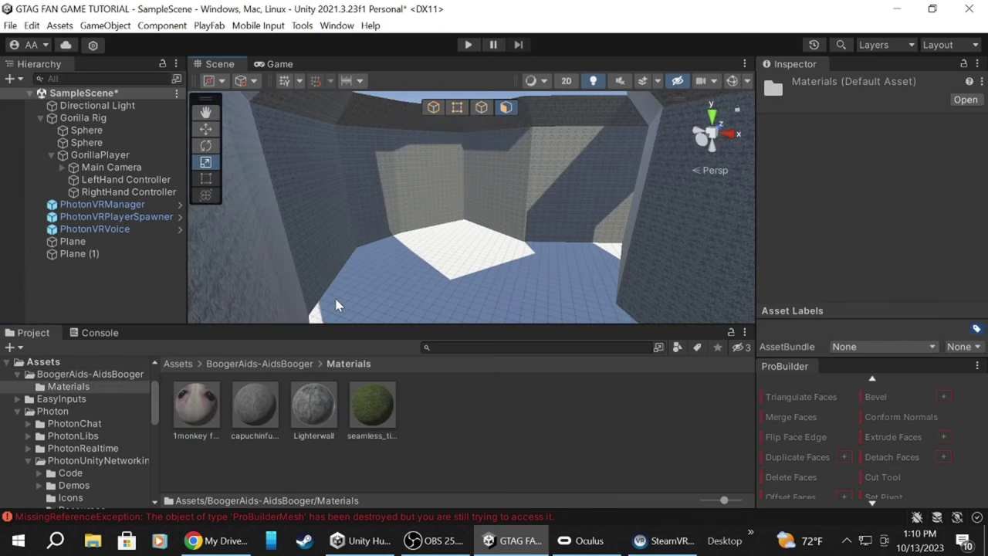
# - Set Lighterwall's Smoothness to 0 and open UV editing on all wall faces
pyautogui.click(313, 419)
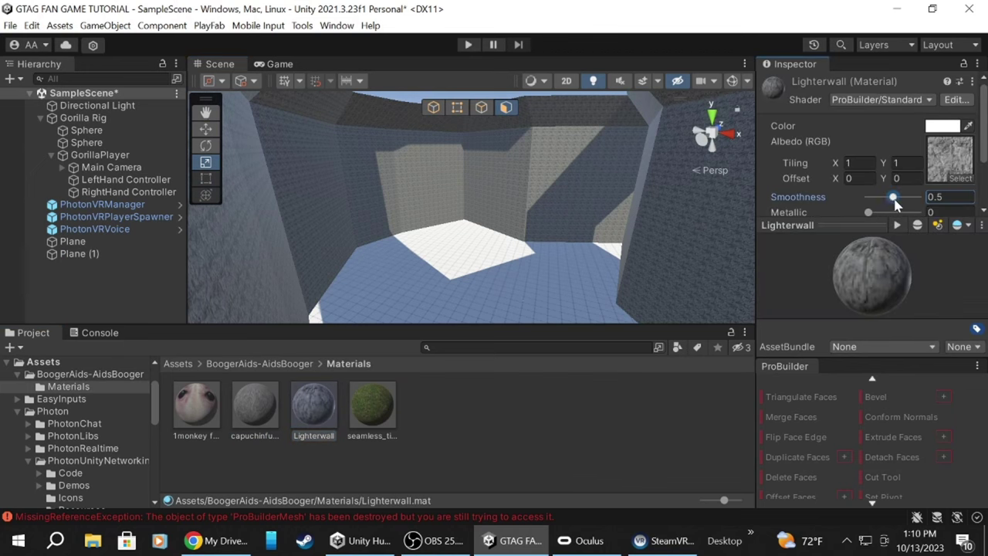
pyautogui.moveTo(894, 198); pyautogui.dragTo(868, 198)
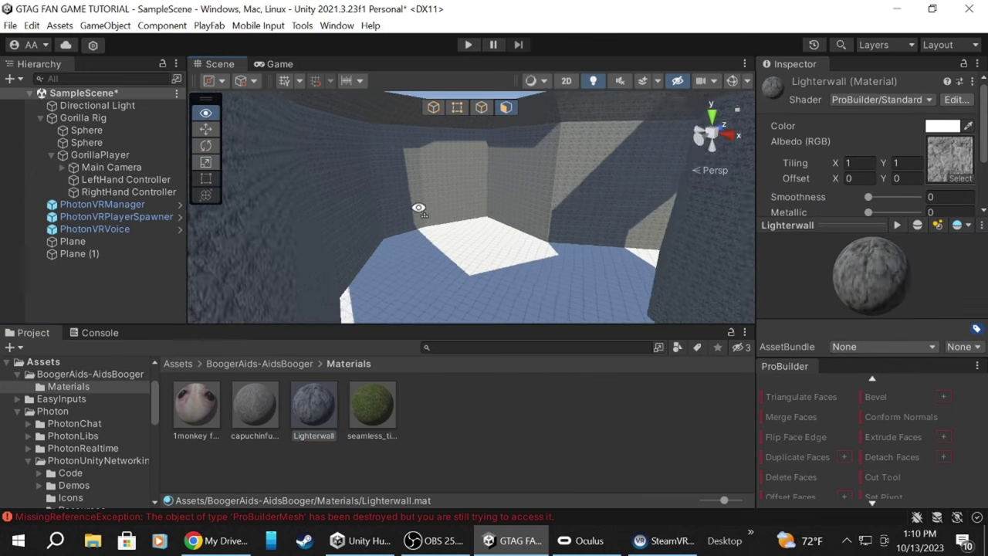
pyautogui.moveTo(433, 231); pyautogui.dragTo(460, 140, button='right')
pyautogui.click(460, 140)
pyautogui.doubleClick(461, 142)
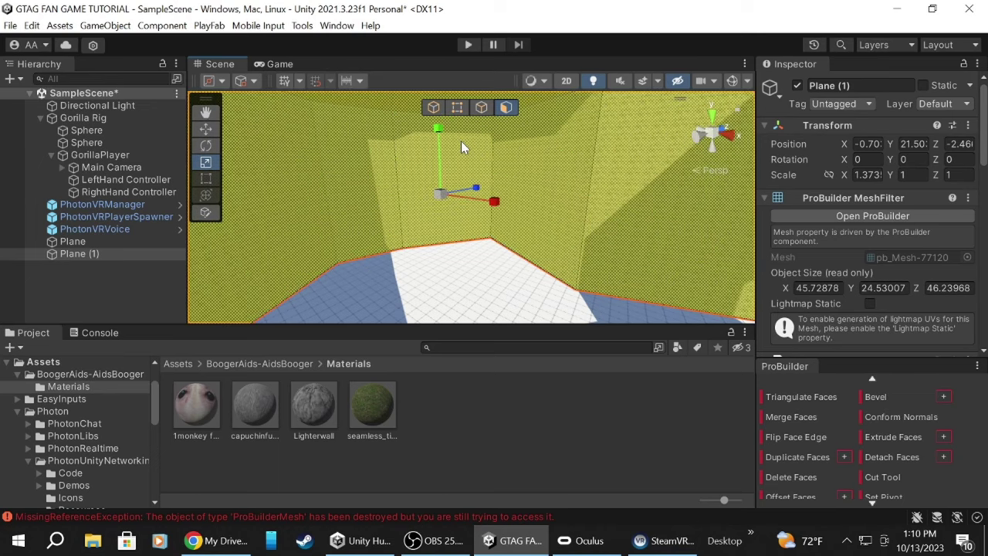
pyautogui.scroll(5, 791, 421)
pyautogui.click(785, 435)
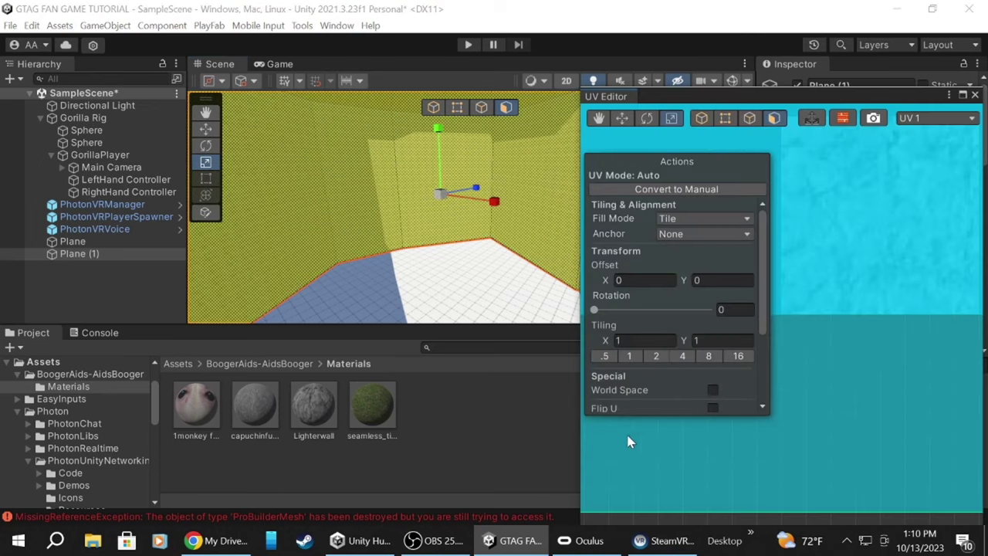
# - Adjust the wall texture tiling, trying 0.5, and inspect the stone walls
pyautogui.click(682, 356)
pyautogui.click(404, 137)
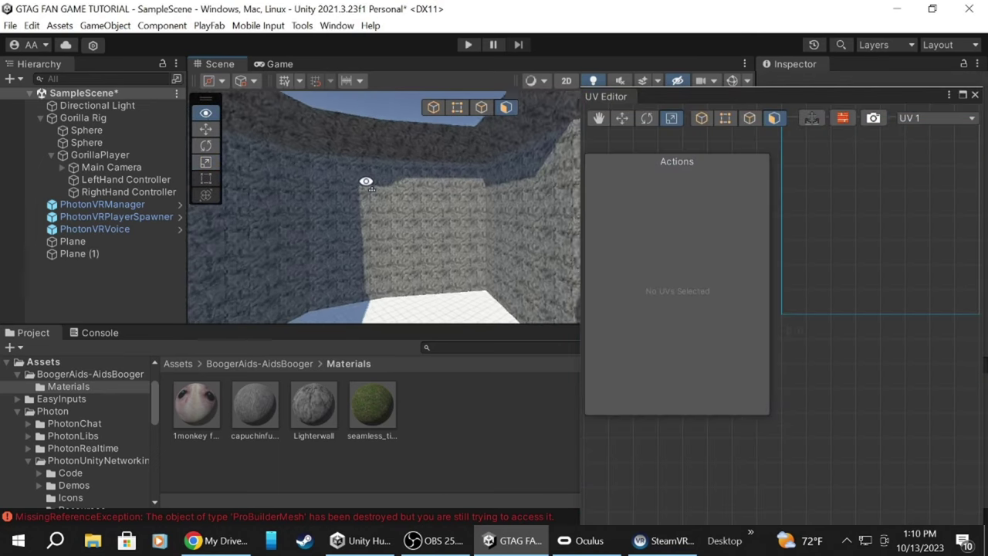
pyautogui.moveTo(404, 137); pyautogui.dragTo(564, 193, button='right')
pyautogui.doubleClick(564, 193)
pyautogui.click(435, 196)
pyautogui.doubleClick(435, 195)
pyautogui.click(665, 356)
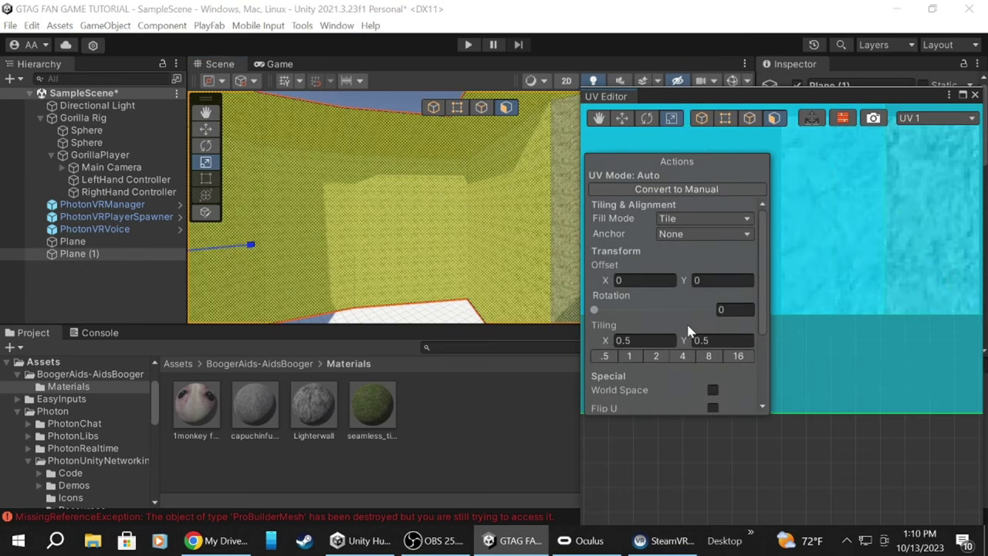
pyautogui.click(711, 356)
pyautogui.click(406, 132)
pyautogui.moveTo(406, 132); pyautogui.dragTo(748, 181, button='right')
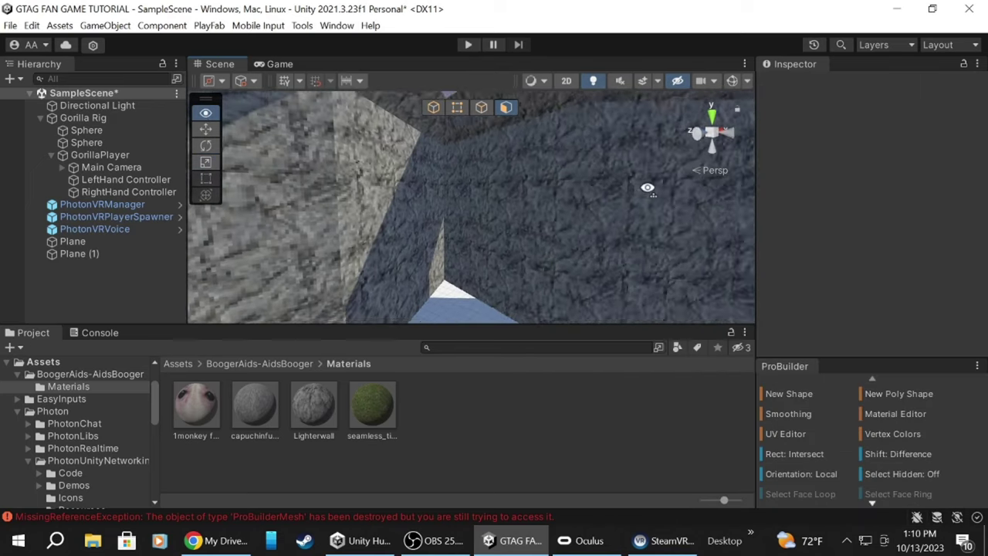
pyautogui.moveTo(648, 188); pyautogui.dragTo(558, 206, button='right')
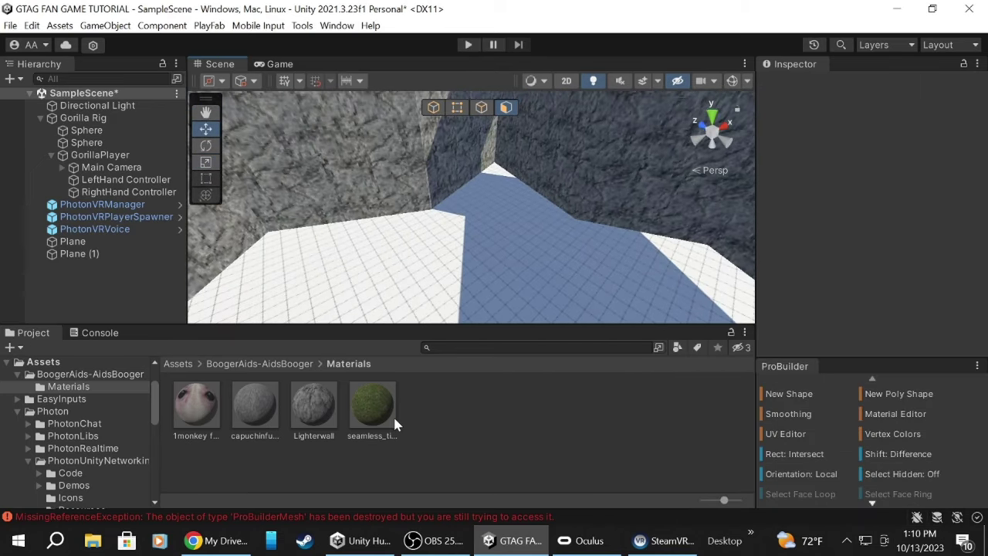
# - Select the ground Plane and set its grass UV tiling to 0.25 in the UV Editor
pyautogui.moveTo(446, 294)
pyautogui.mouseDown(button='right')
pyautogui.moveTo(532, 255)
pyautogui.moveTo(524, 269)
pyautogui.mouseUp(button='right')
pyautogui.click(524, 269)
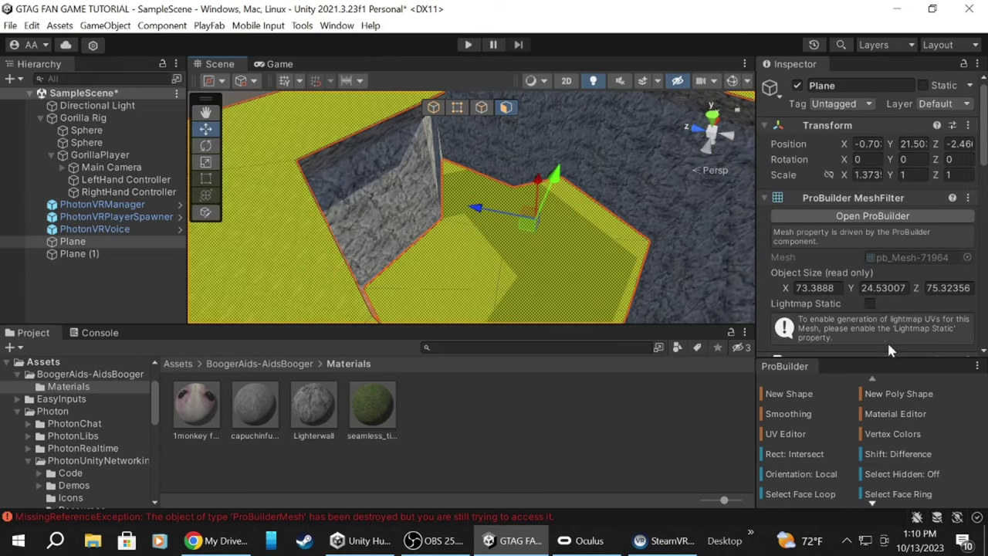
pyautogui.click(787, 433)
pyautogui.click(682, 356)
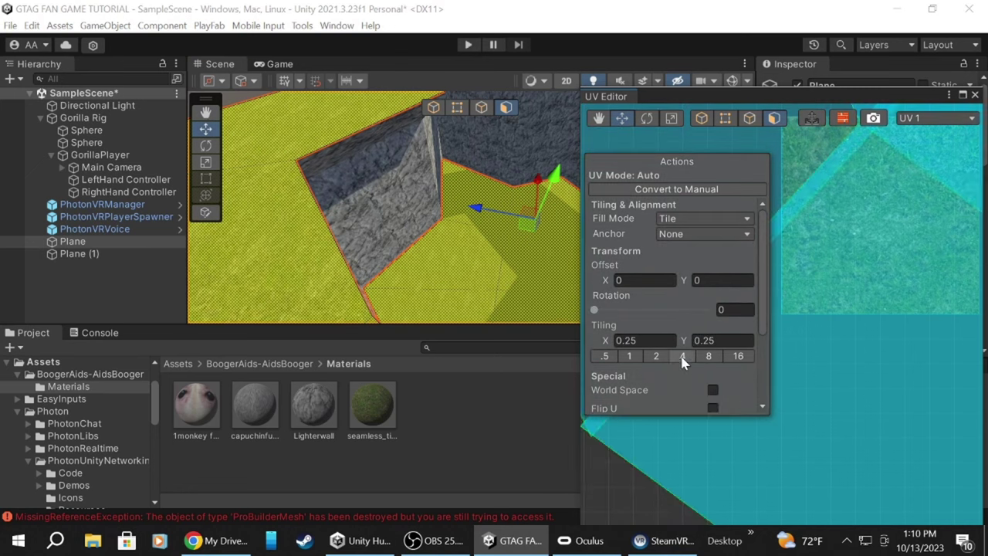
pyautogui.moveTo(323, 126)
pyautogui.mouseDown(button='right')
pyautogui.moveTo(534, 141)
pyautogui.moveTo(622, 103)
pyautogui.mouseUp(button='right')
pyautogui.click(975, 94)
pyautogui.moveTo(514, 172); pyautogui.dragTo(378, 86, button='right')
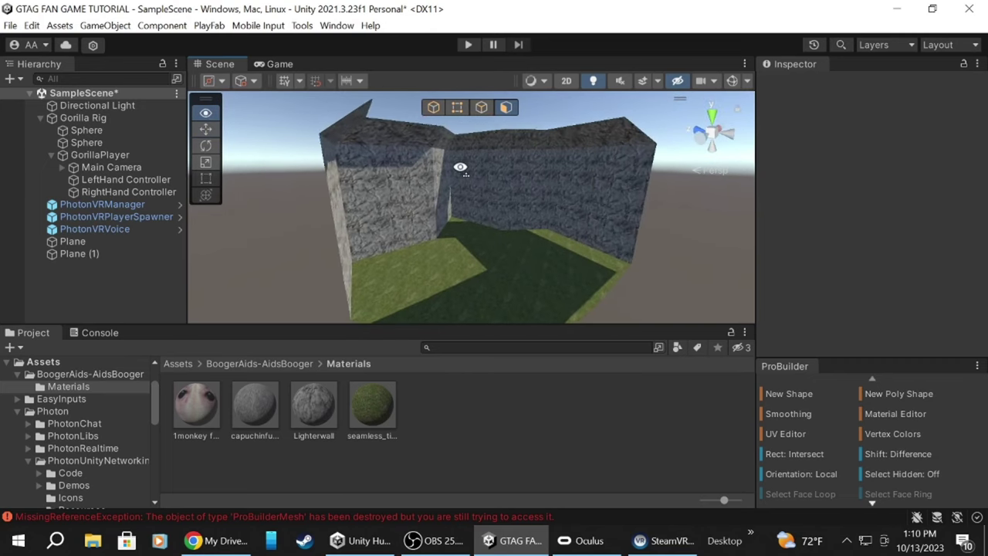
# - Rename Plane (1) to 'walls' and Plane to 'grond' in the Inspector
pyautogui.moveTo(378, 86); pyautogui.dragTo(461, 184, button='right')
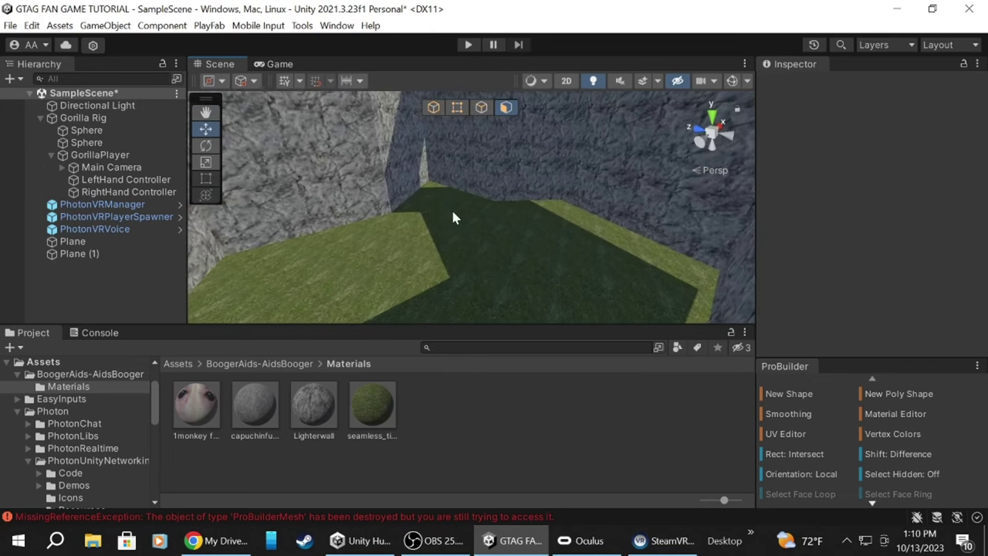
pyautogui.click(70, 255)
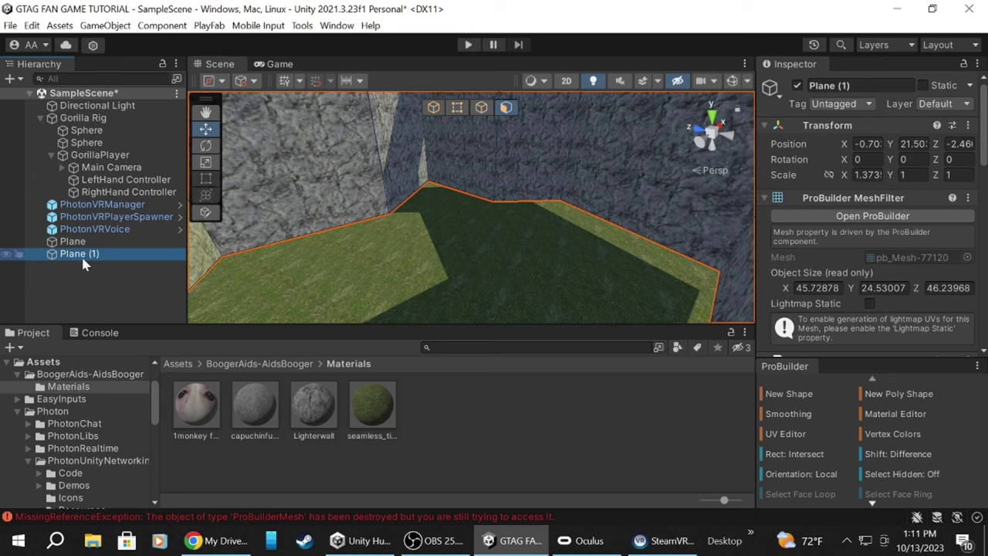
pyautogui.click(832, 87)
pyautogui.write('walls')
pyautogui.click(73, 241)
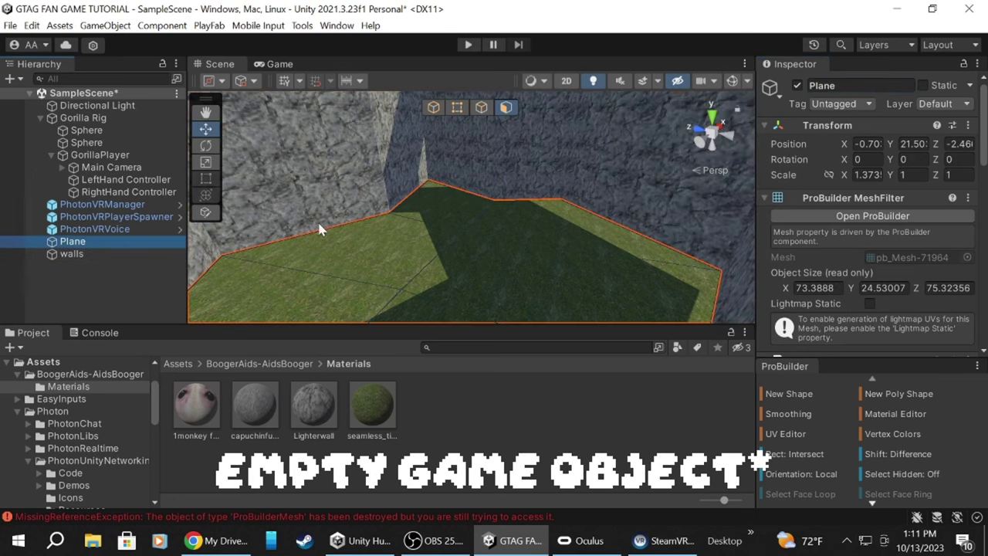
pyautogui.click(822, 86)
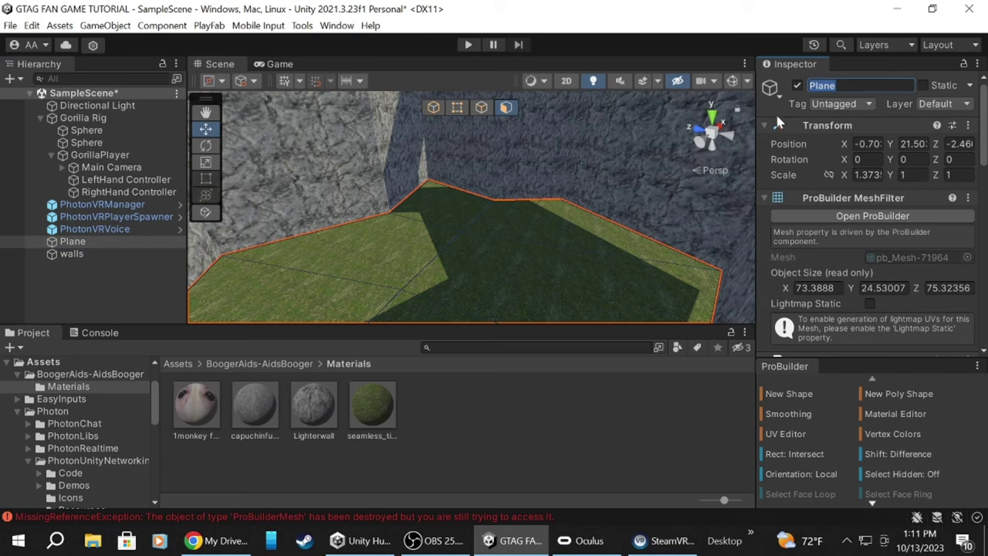
pyautogui.write('grou7h')
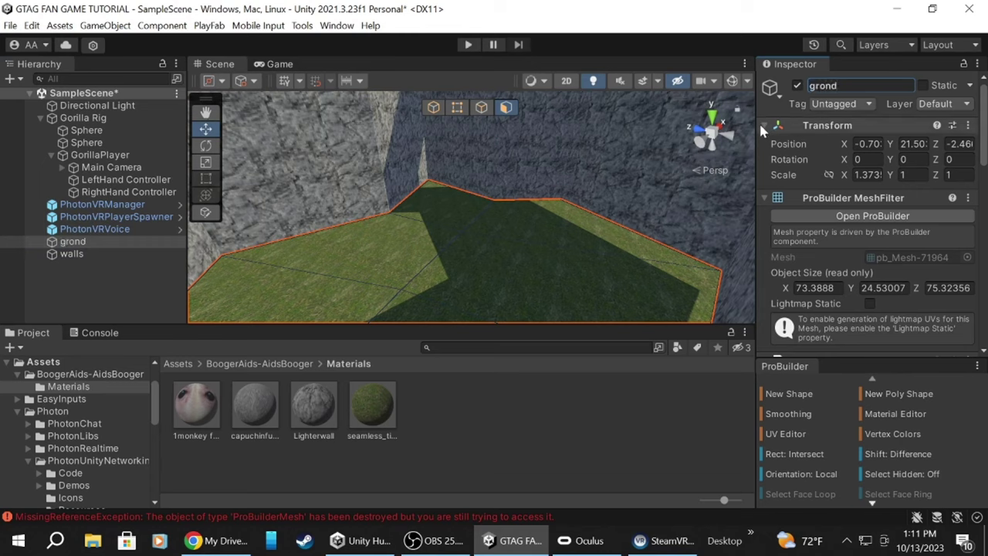
# - Create a new empty object in the Hierarchy named 'Forest'
pyautogui.rightClick(68, 264)
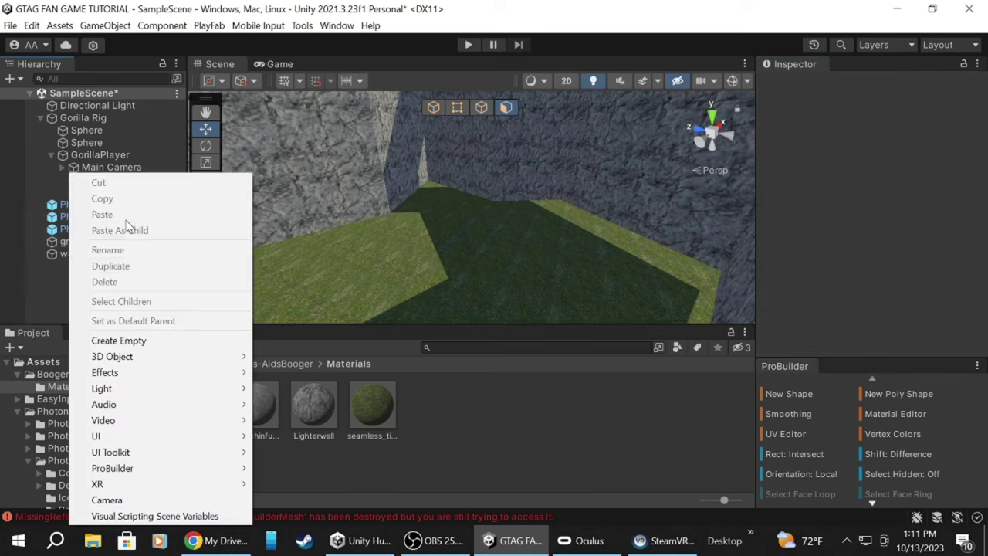
pyautogui.click(9, 79)
pyautogui.click(44, 95)
pyautogui.write('F')
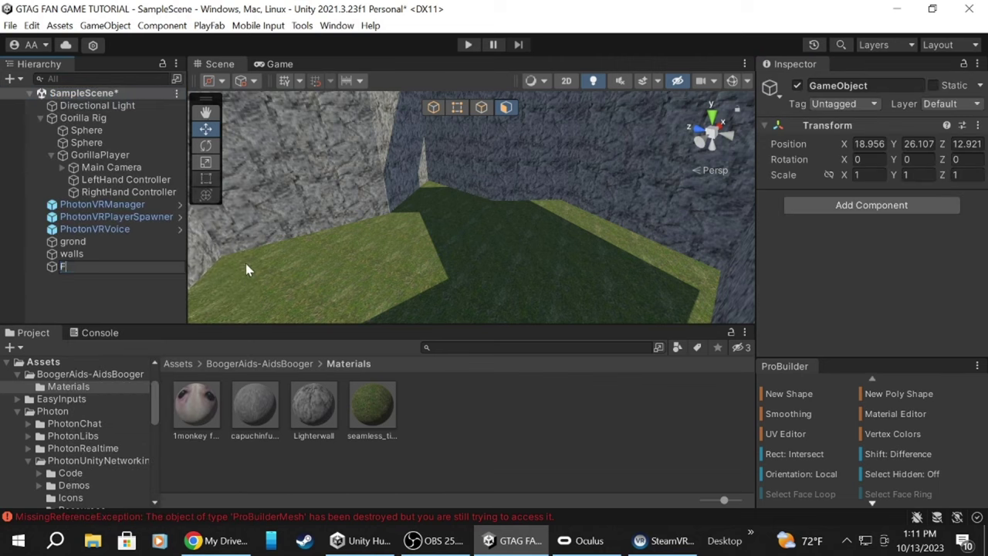
pyautogui.write('orest')
pyautogui.press('Return')
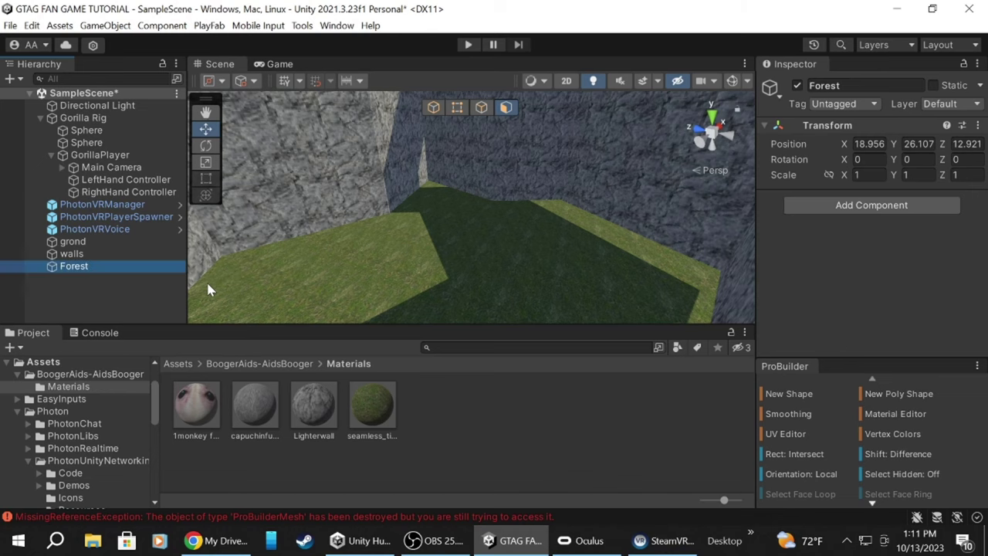
# - Make grond and walls children of Forest, and collapse the Gorilla Rig group
pyautogui.click(116, 241)
pyautogui.press('f')
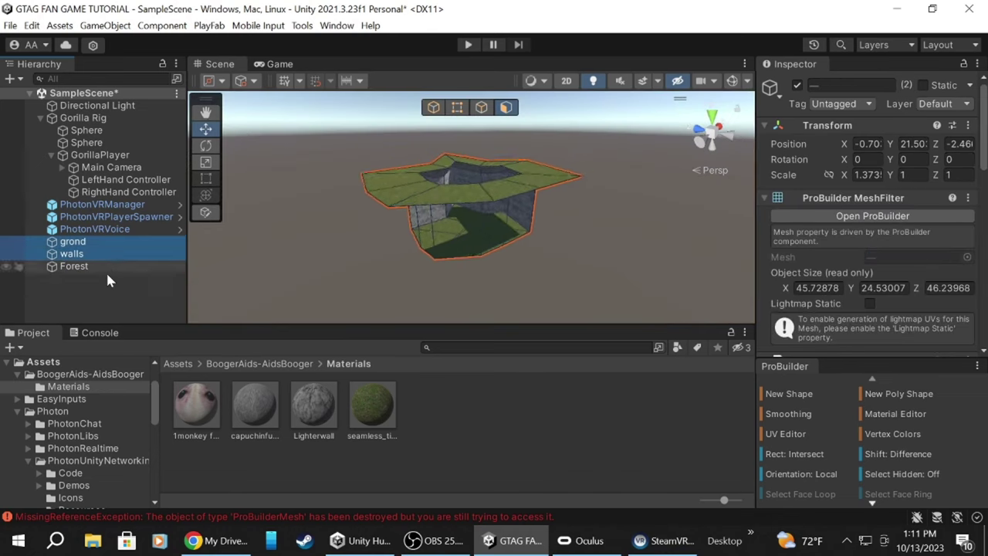
pyautogui.moveTo(99, 254); pyautogui.dragTo(99, 266)
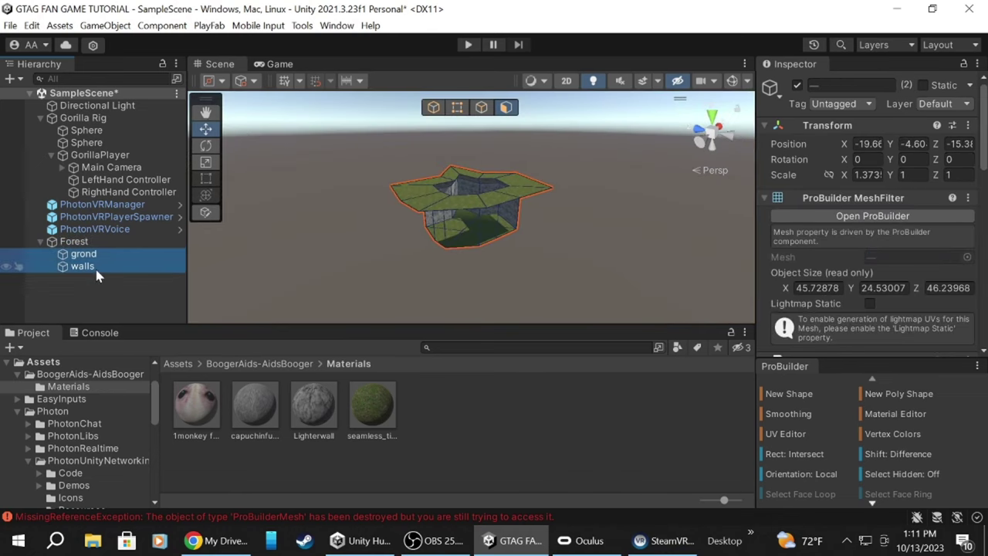
pyautogui.click(40, 118)
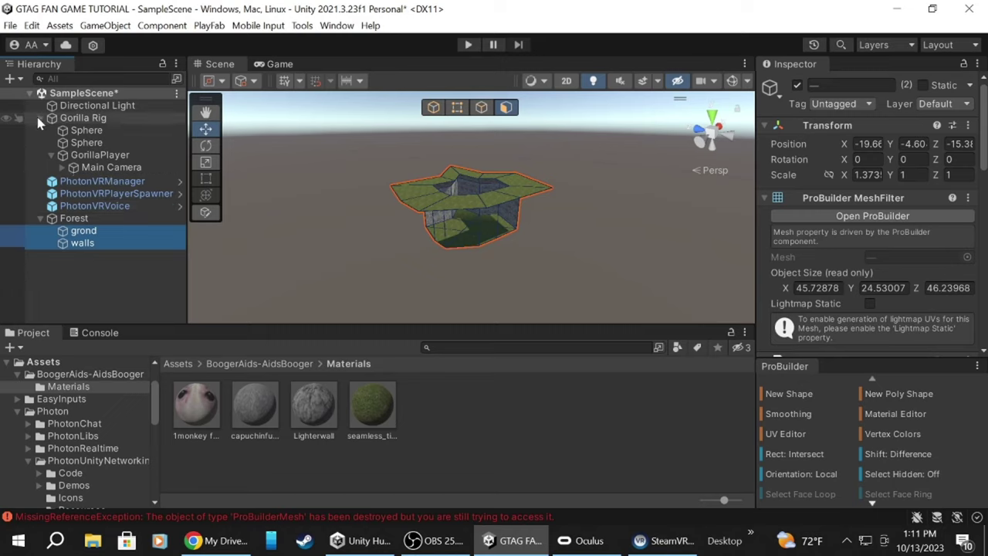
pyautogui.click(378, 172)
pyautogui.scroll(2, 380, 175)
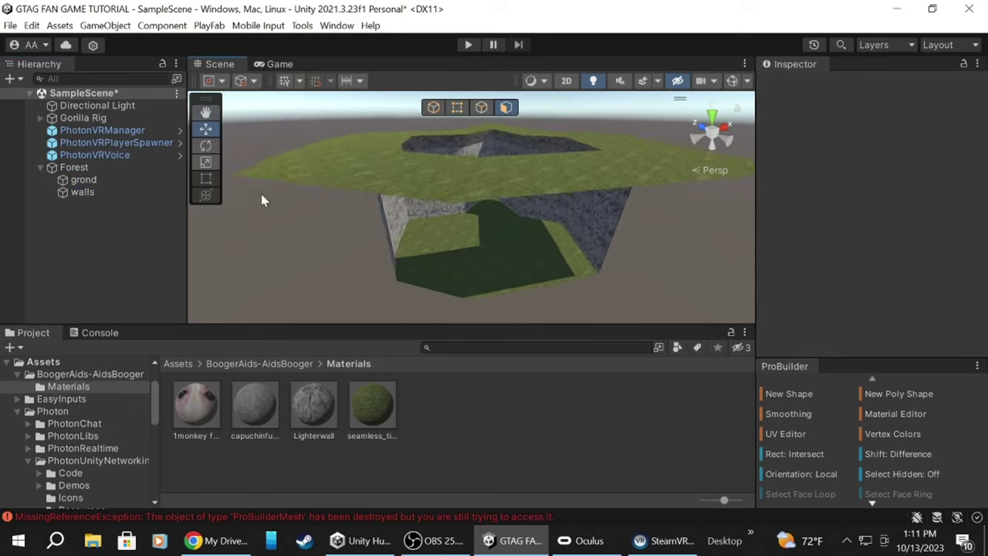